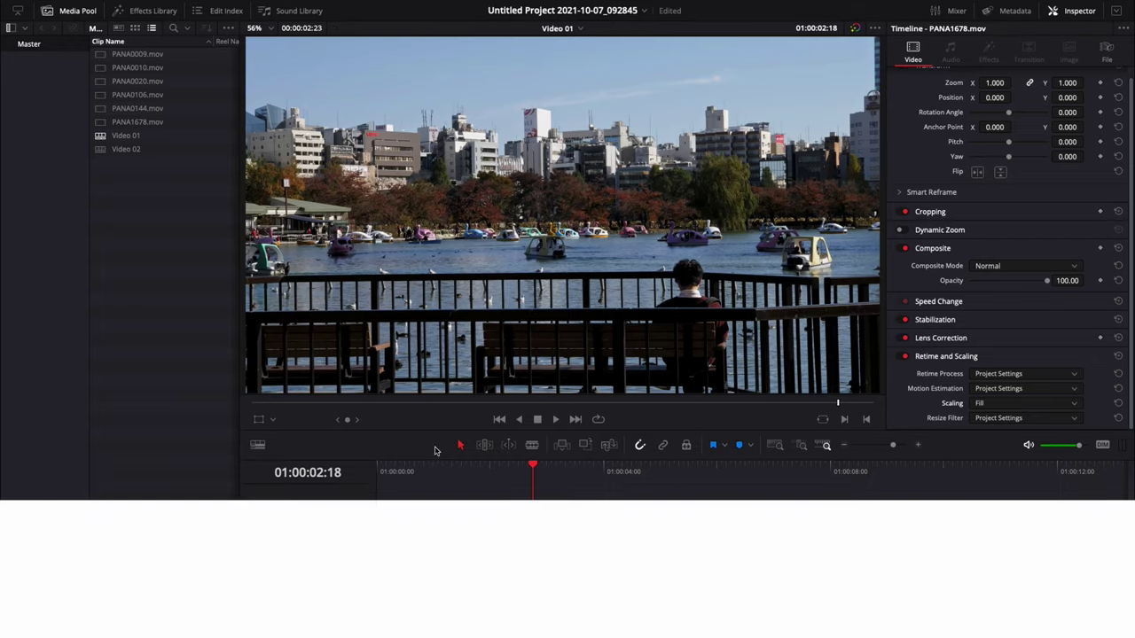
Play and scrub through the three clips on Video 1 to review the edit
{"action": "left_click", "coordinate": [381, 472]}
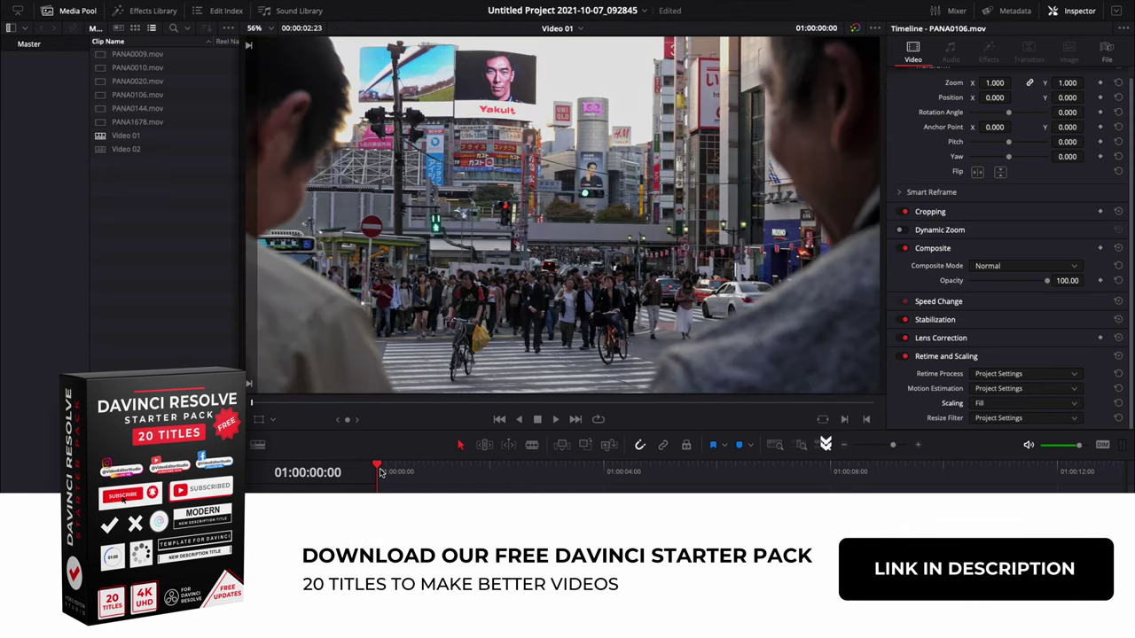
{"action": "key", "text": "space"}
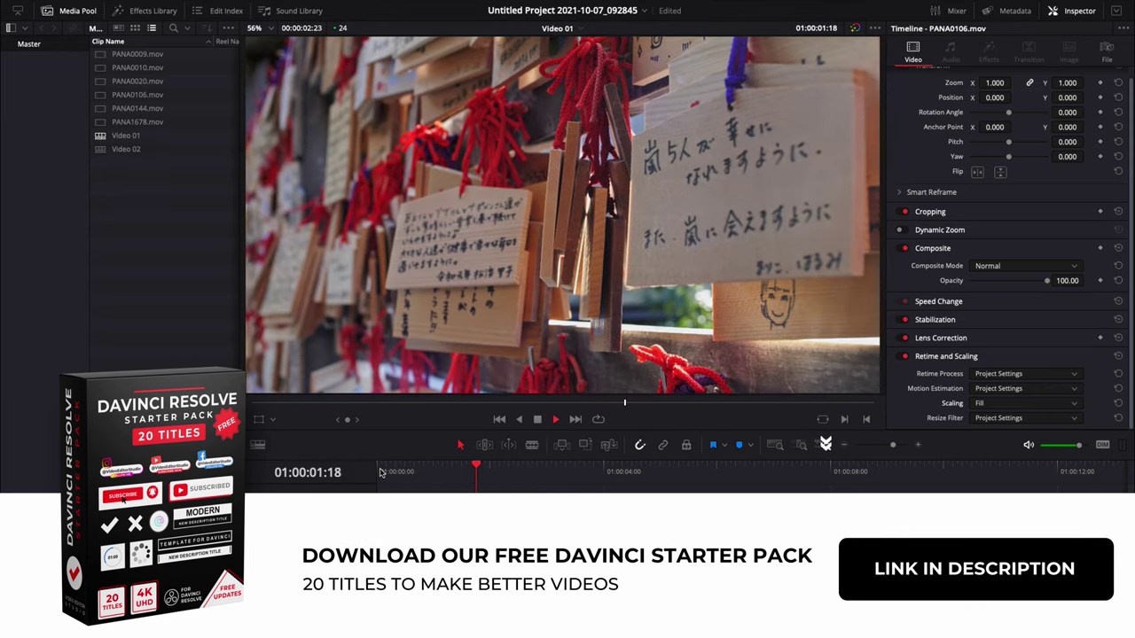
{"action": "key", "text": "space"}
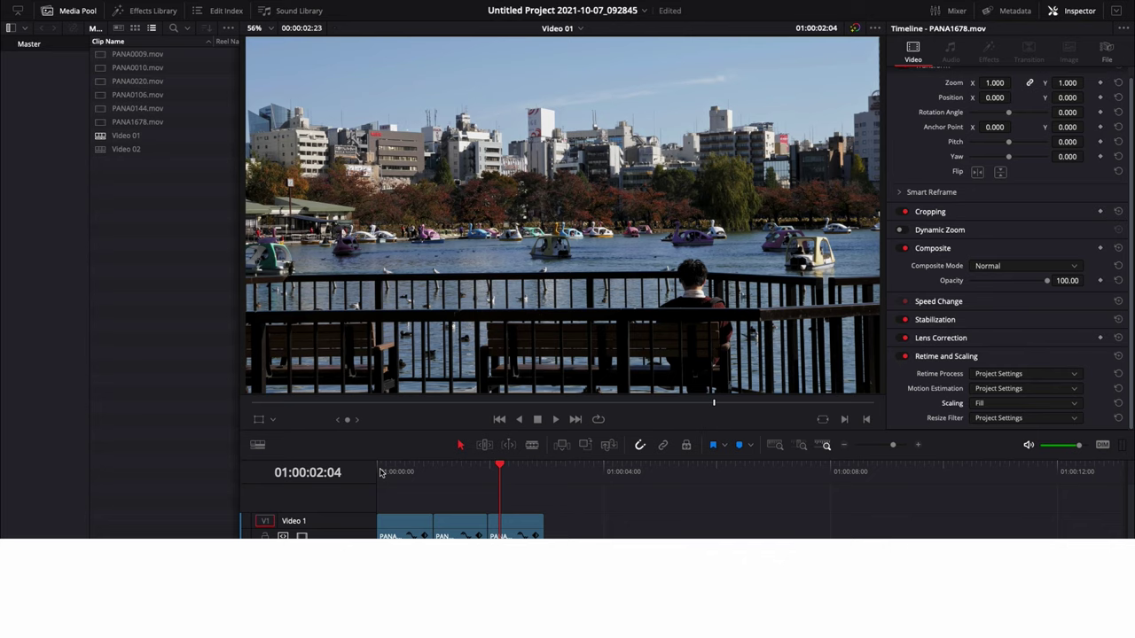
{"action": "left_click_drag", "start_coordinate": [381, 473], "coordinate": [404, 476]}
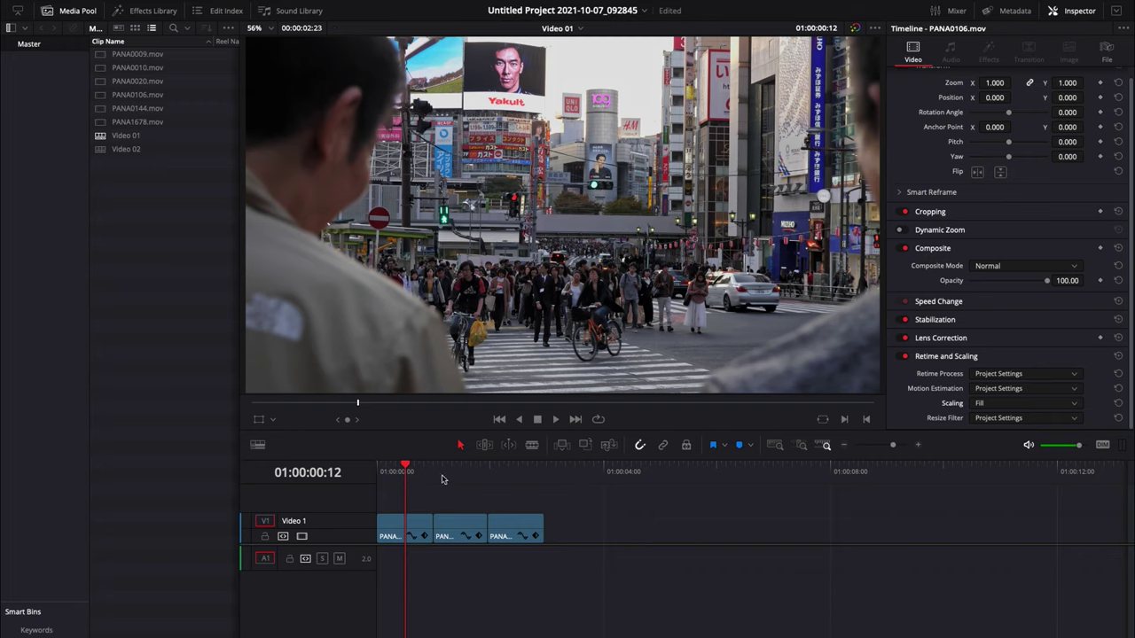
{"action": "left_click_drag", "start_coordinate": [443, 480], "coordinate": [515, 492]}
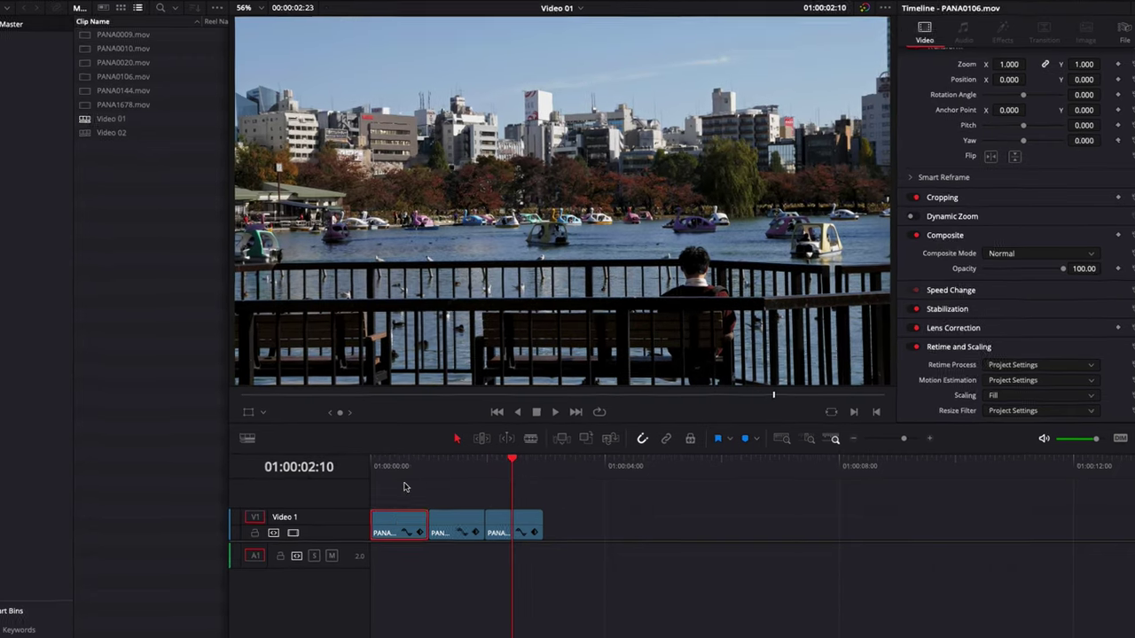
{"action": "left_click_drag", "start_coordinate": [441, 484], "coordinate": [409, 475]}
{"action": "left_click_drag", "start_coordinate": [353, 417], "coordinate": [422, 426]}
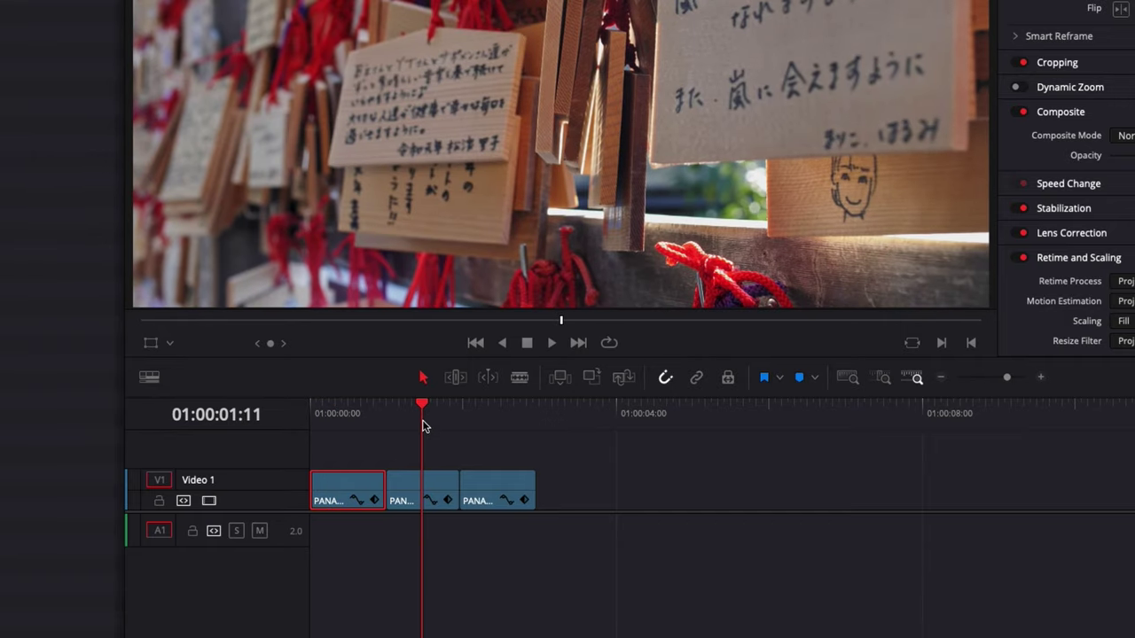
Box-select all three clips on the V1 track
{"action": "left_click_drag", "start_coordinate": [337, 459], "coordinate": [528, 509]}
{"action": "left_click_drag", "start_coordinate": [423, 435], "coordinate": [408, 455]}
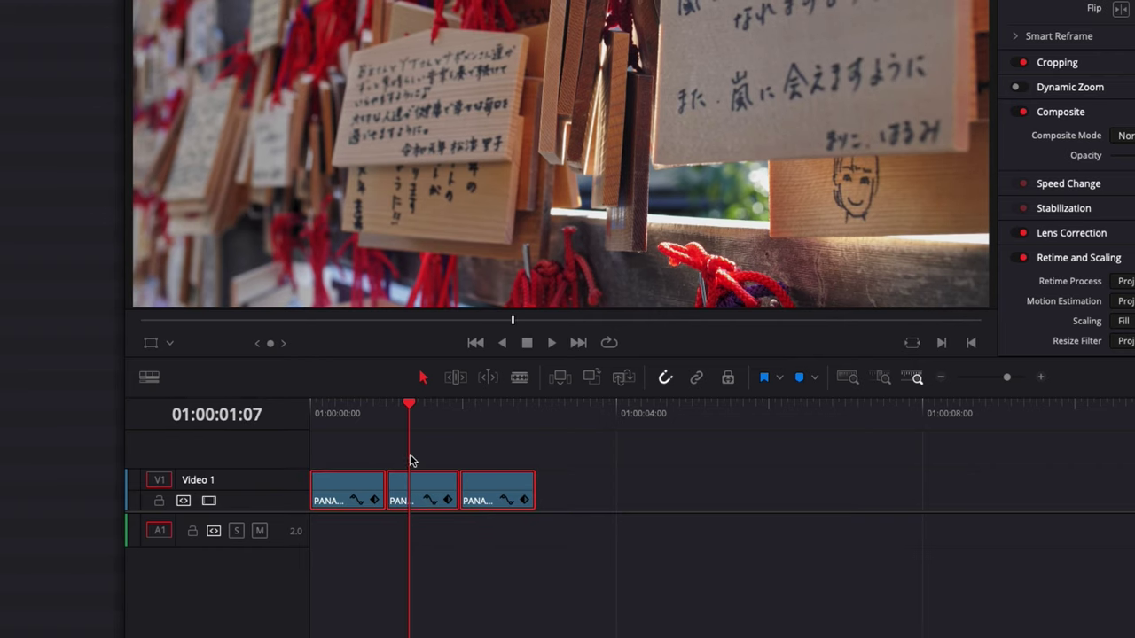
{"action": "left_click", "coordinate": [441, 462]}
{"action": "left_click", "coordinate": [437, 479]}
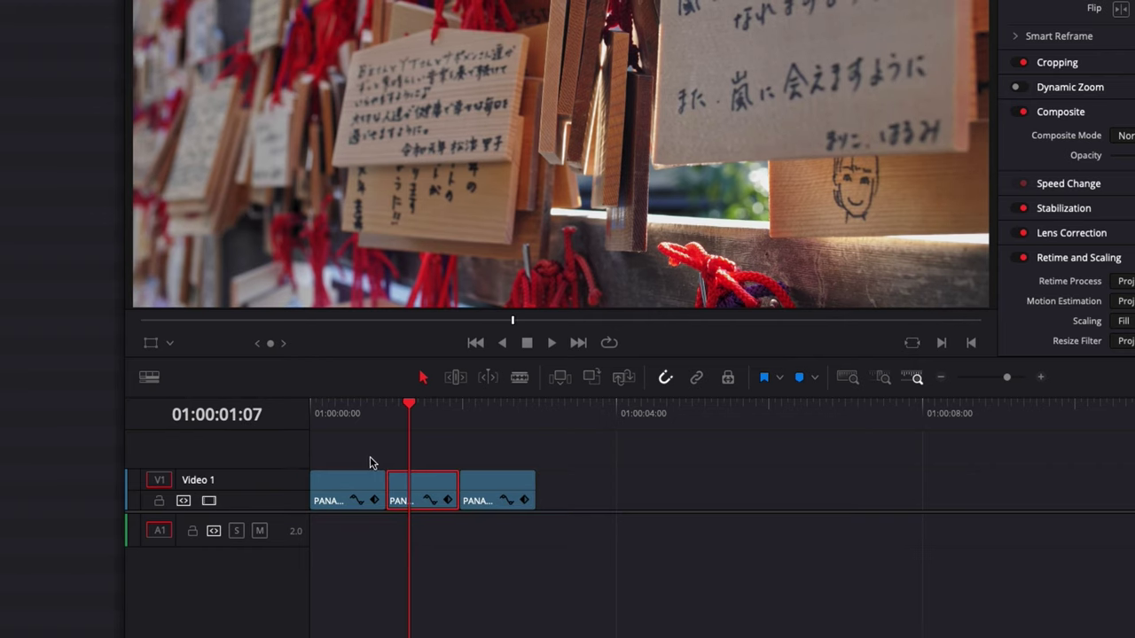
{"action": "left_click_drag", "start_coordinate": [345, 454], "coordinate": [497, 498]}
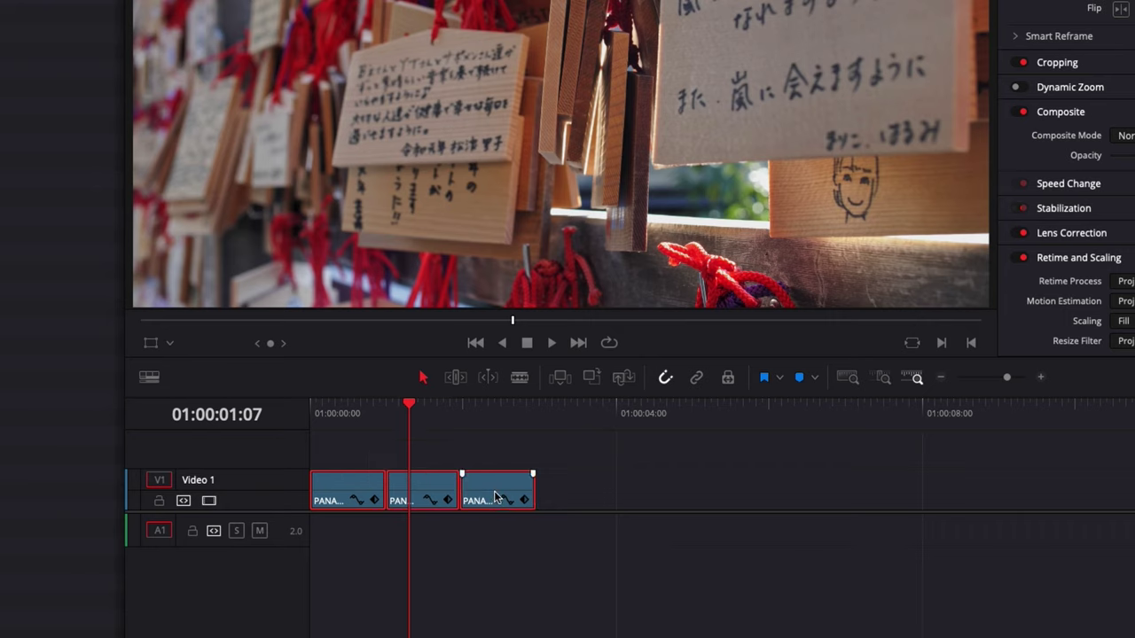
Merge the selected clips into a new compound clip named Compound Clip 1
{"action": "right_click", "coordinate": [427, 487]}
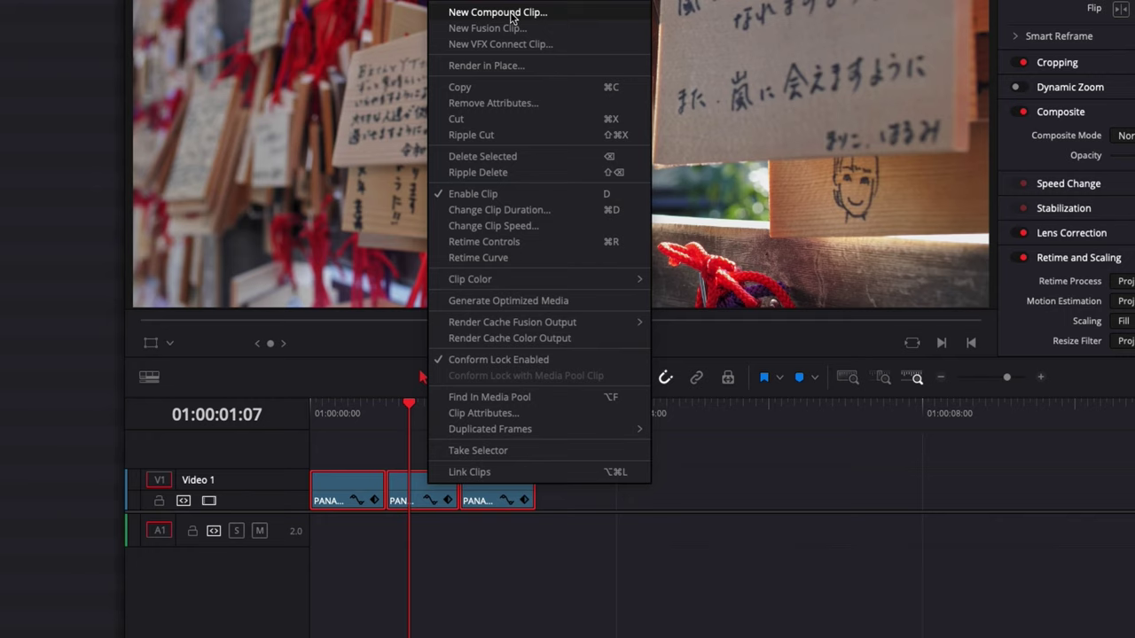
{"action": "left_click", "coordinate": [511, 13]}
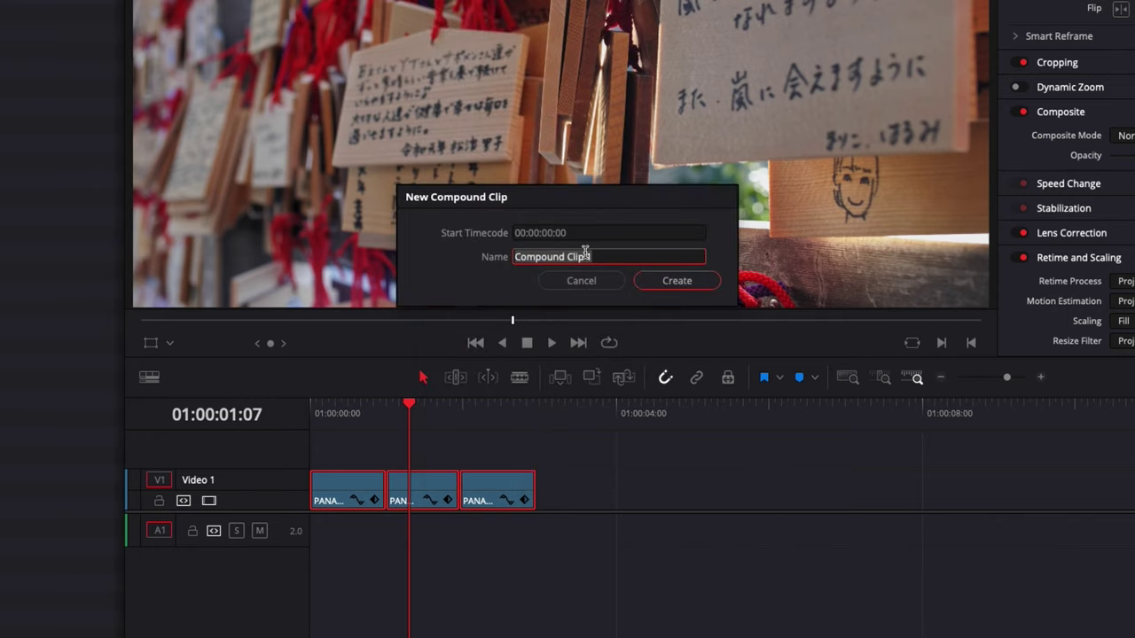
{"action": "left_click", "coordinate": [666, 282]}
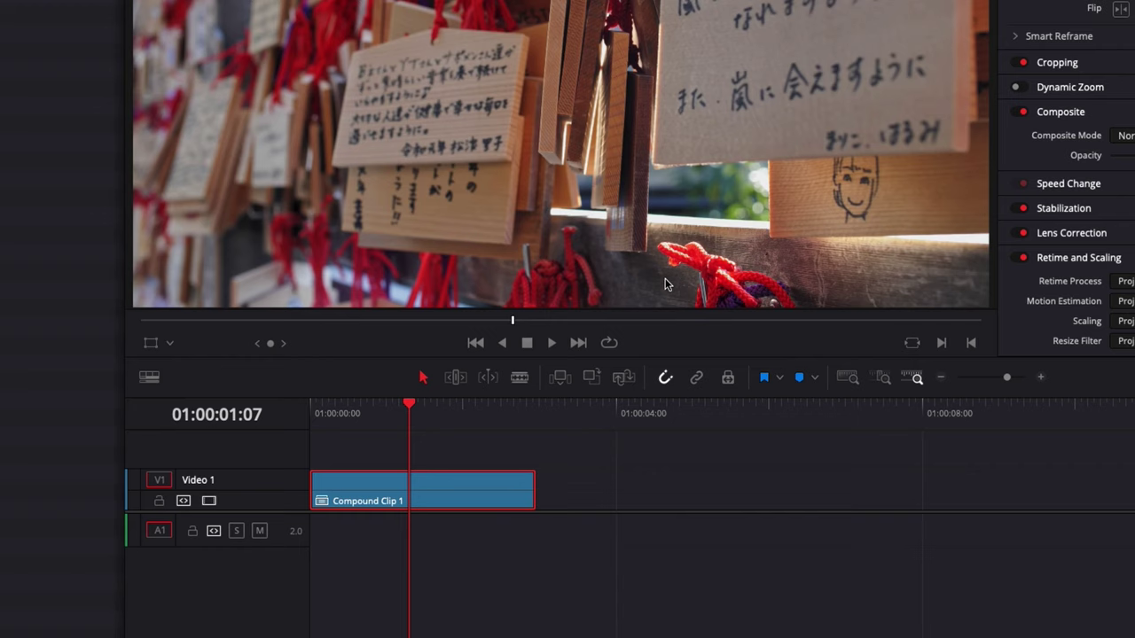
Play and scrub Compound Clip 1 from the start of the timeline
{"action": "left_click", "coordinate": [315, 415]}
{"action": "key", "text": "space"}
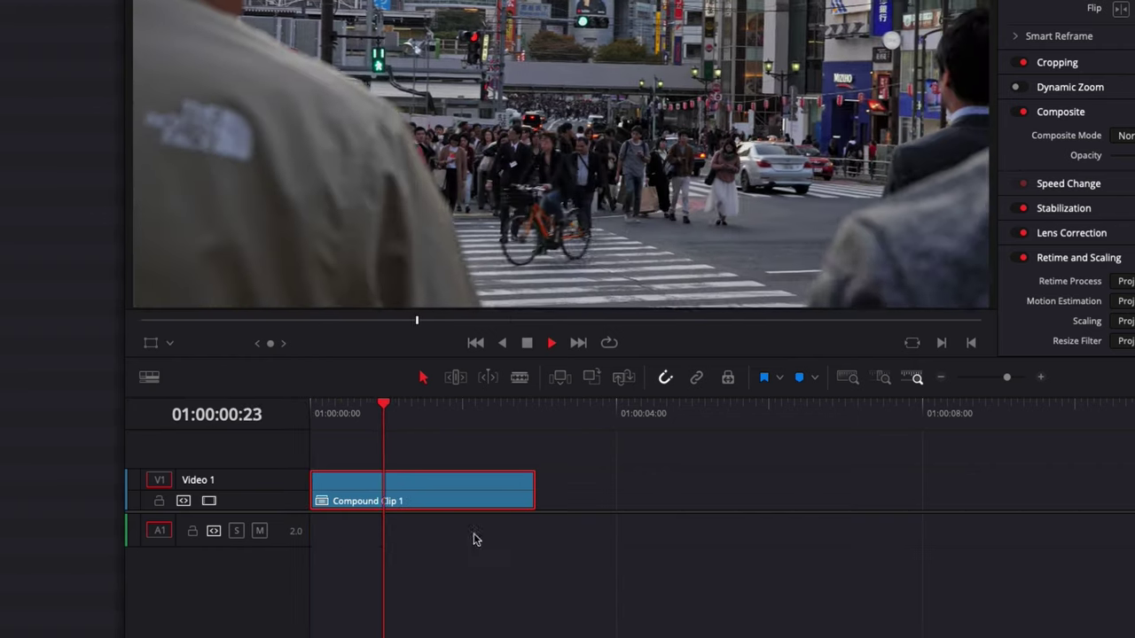
{"action": "key", "text": "space"}
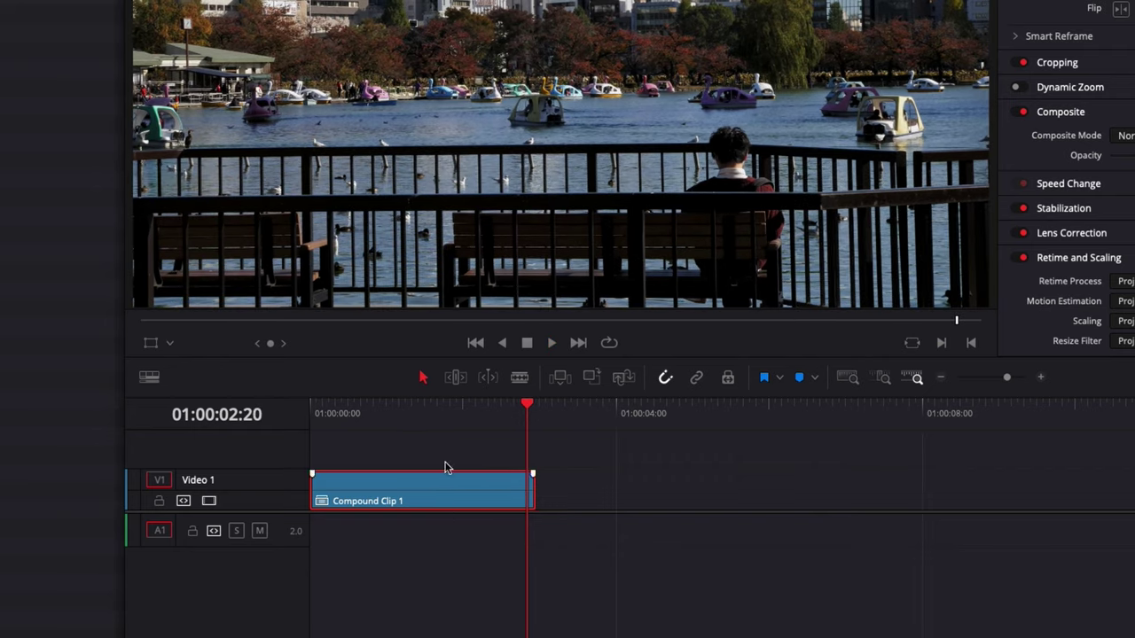
{"action": "left_click", "coordinate": [413, 406]}
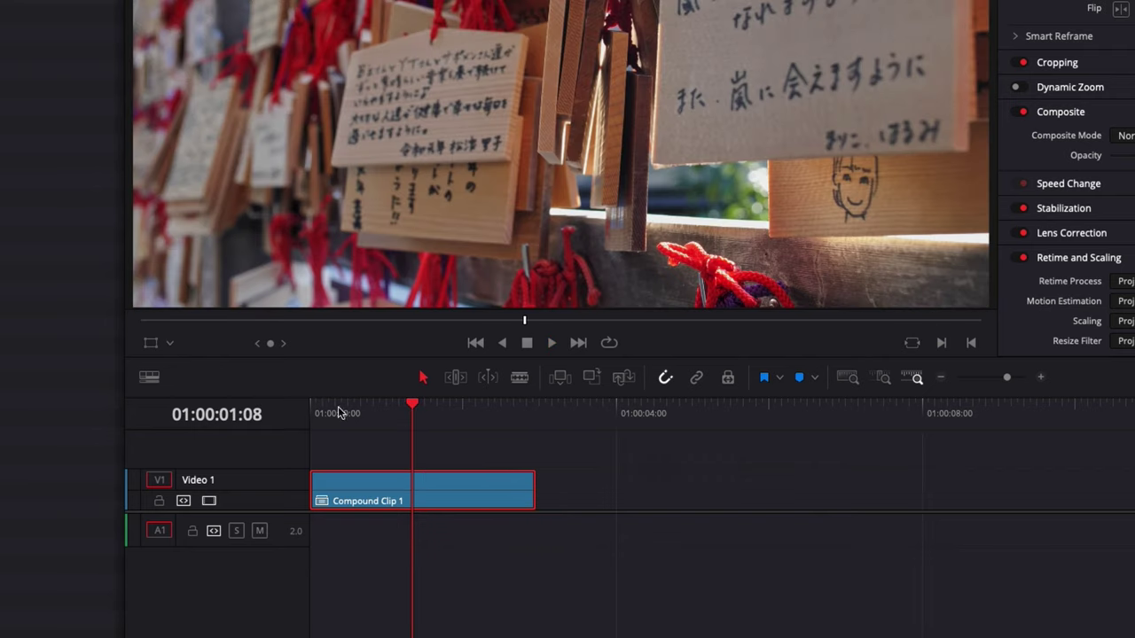
{"action": "left_click_drag", "start_coordinate": [340, 413], "coordinate": [505, 409]}
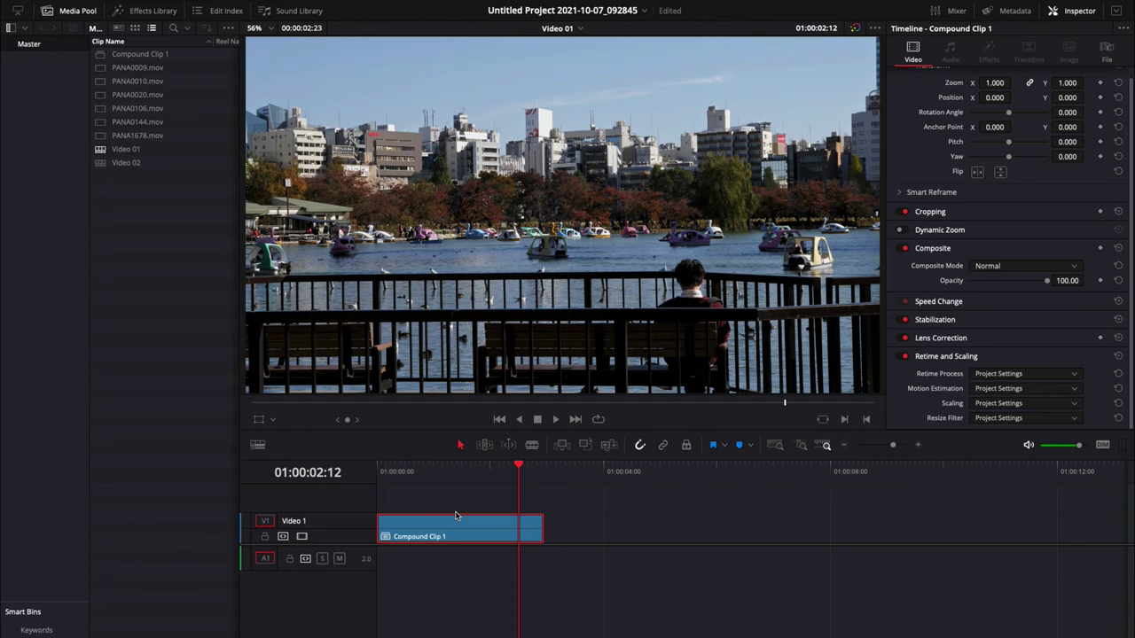
Search effects for 'blur', apply Gaussian Blur to Compound Clip 1, and preview it
{"action": "left_click", "coordinate": [150, 13]}
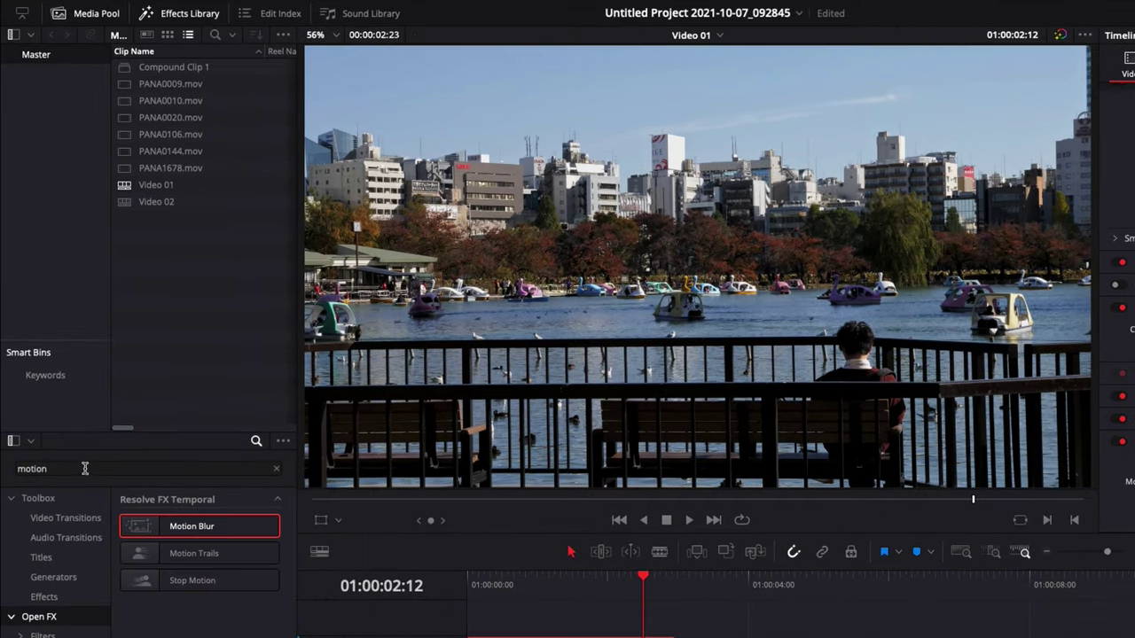
{"action": "left_click", "coordinate": [84, 468]}
{"action": "key", "text": "BackSpace"}
{"action": "key", "text": "BackSpace"}
{"action": "key", "text": "BackSpace"}
{"action": "key", "text": "BackSpace"}
{"action": "key", "text": "BackSpace"}
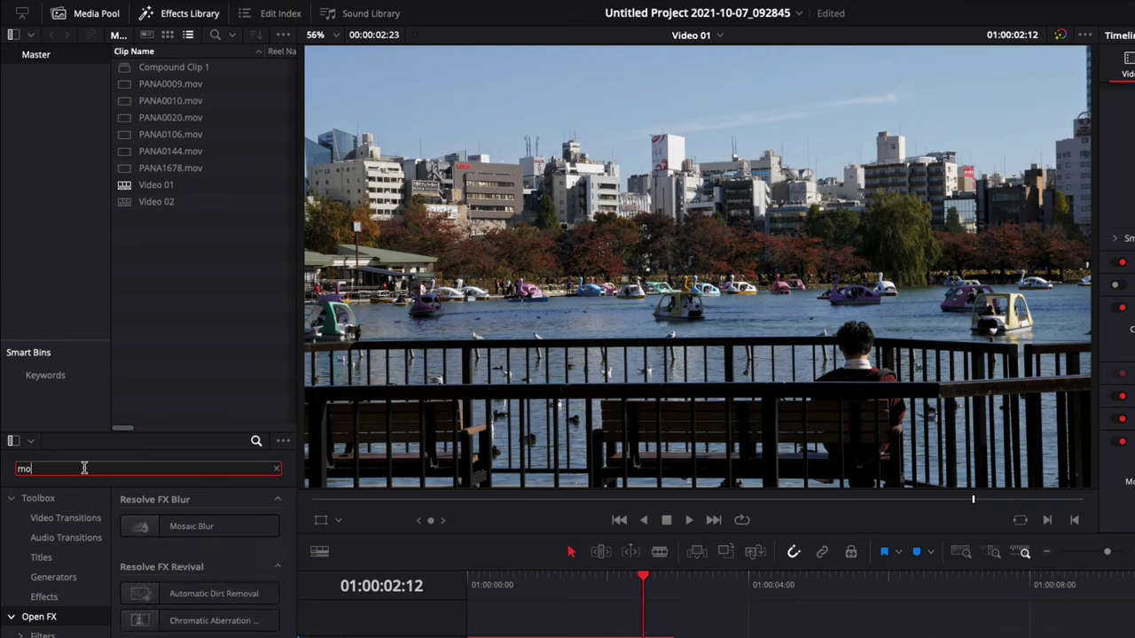
{"action": "type", "text": "blur"}
{"action": "left_click_drag", "start_coordinate": [166, 585], "coordinate": [519, 637]}
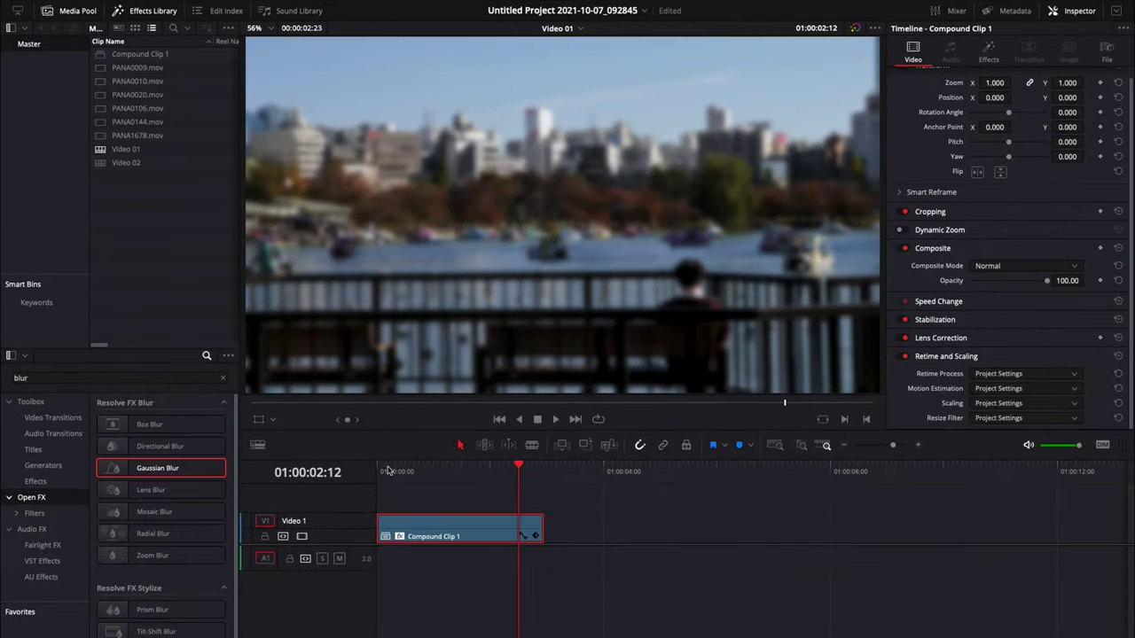
{"action": "left_click_drag", "start_coordinate": [388, 470], "coordinate": [524, 474]}
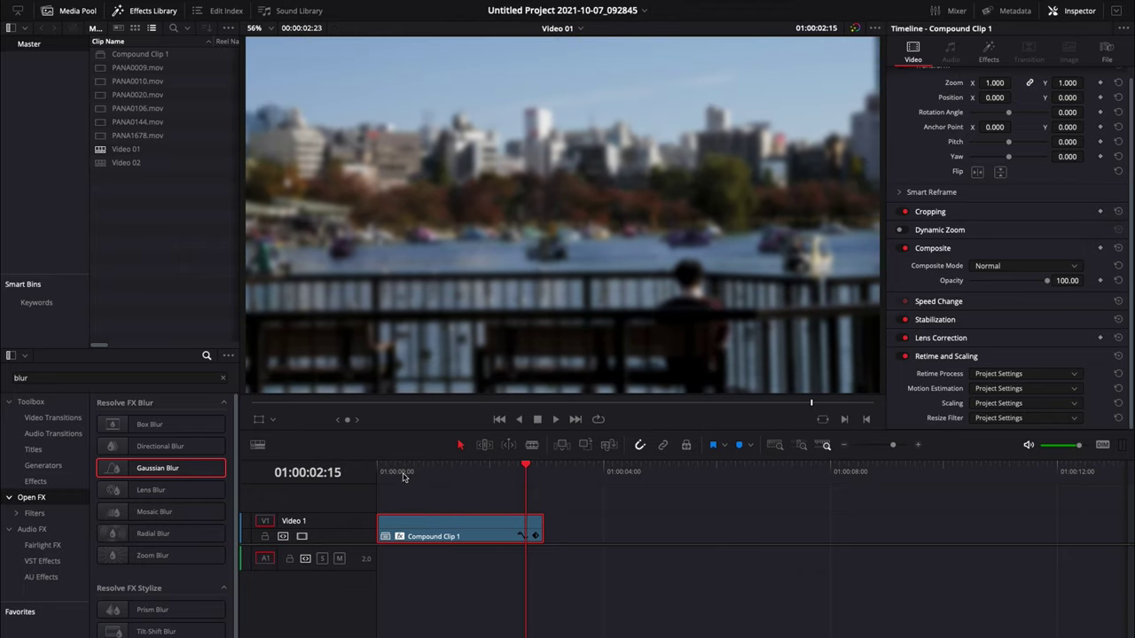
{"action": "left_click_drag", "start_coordinate": [404, 476], "coordinate": [518, 491]}
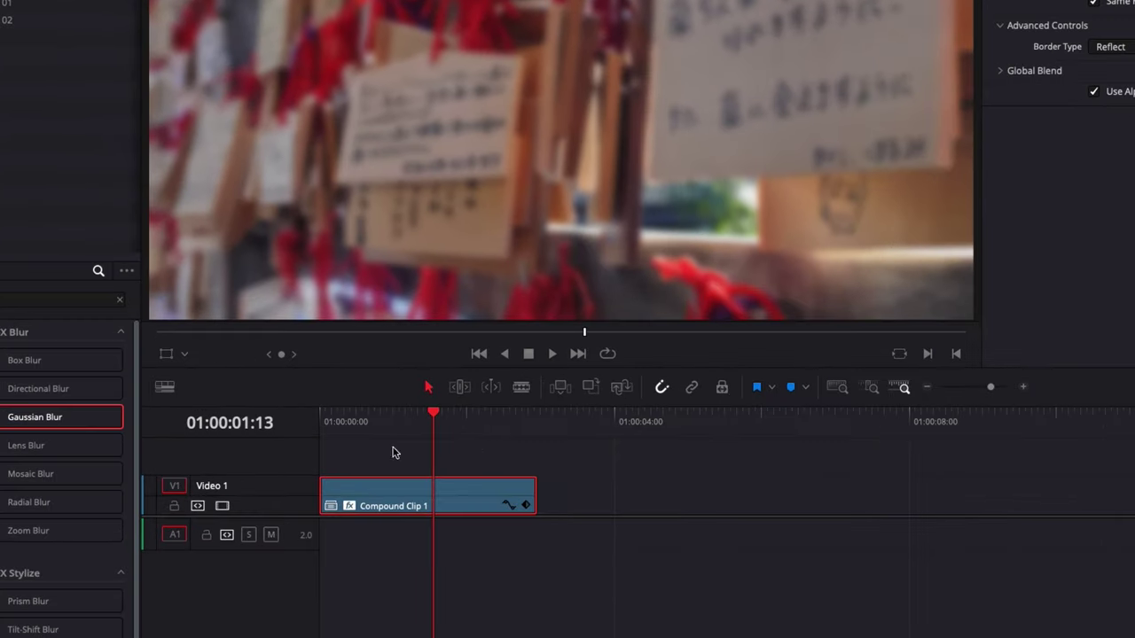
Decompose Compound Clip 1 in place and scrub the three unblurred PANA clips
{"action": "right_click", "coordinate": [421, 502]}
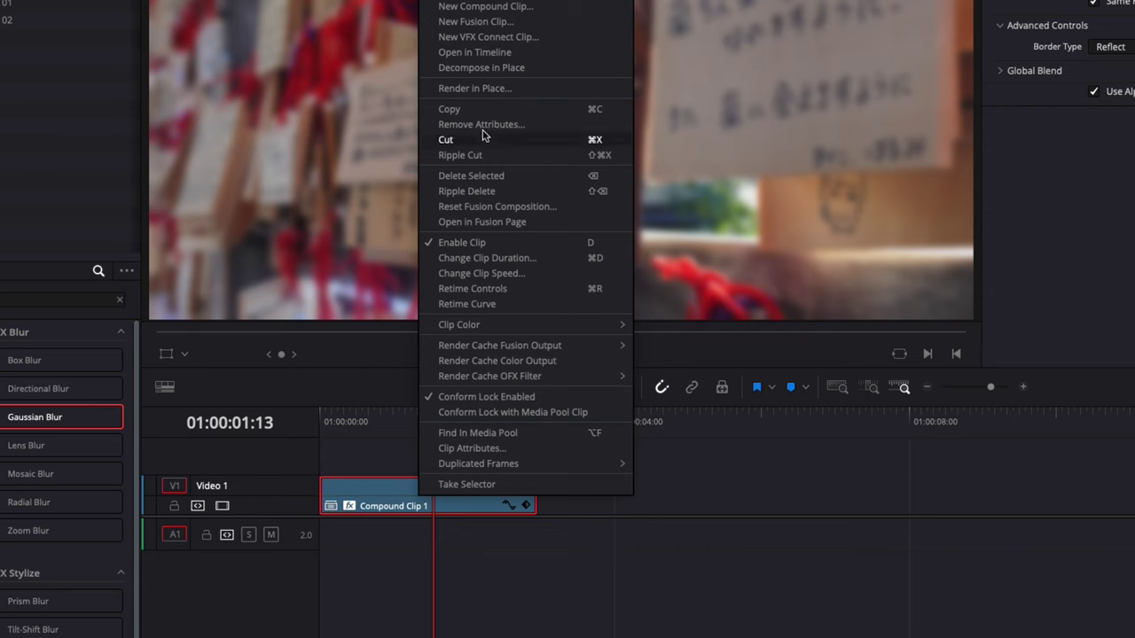
{"action": "left_click", "coordinate": [479, 67]}
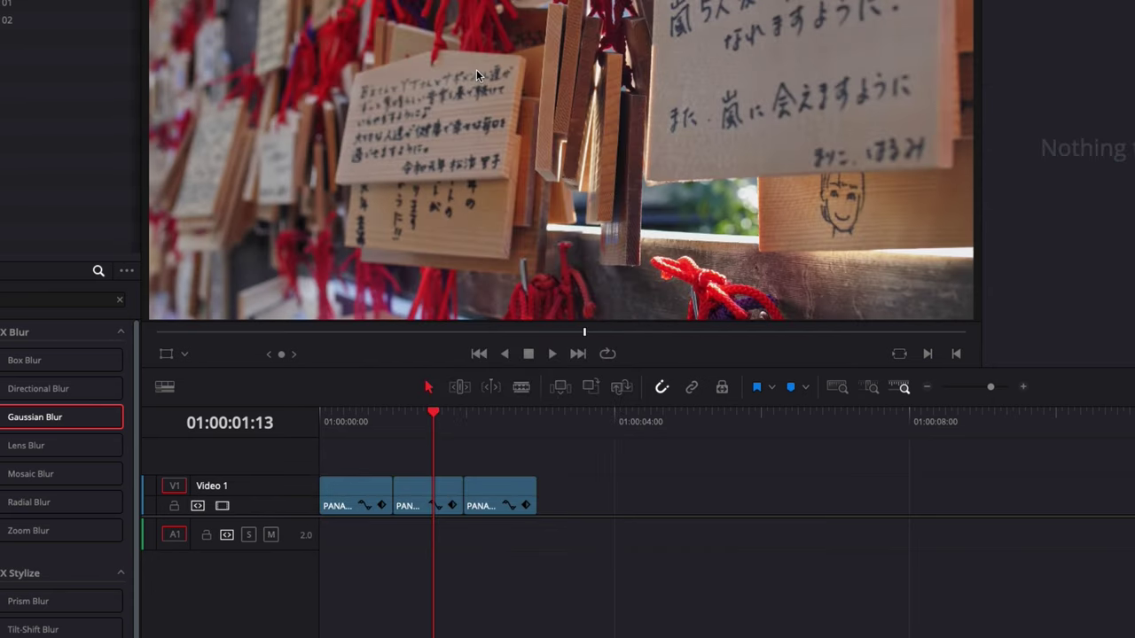
{"action": "left_click", "coordinate": [346, 420]}
{"action": "left_click_drag", "start_coordinate": [346, 424], "coordinate": [499, 431]}
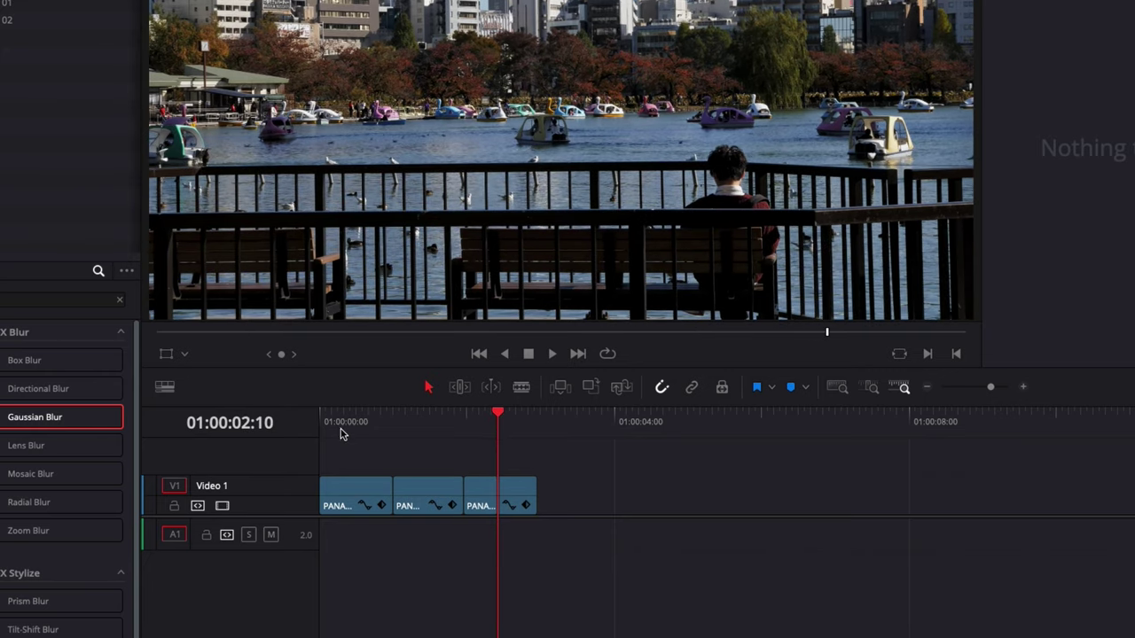
{"action": "left_click_drag", "start_coordinate": [341, 432], "coordinate": [443, 449]}
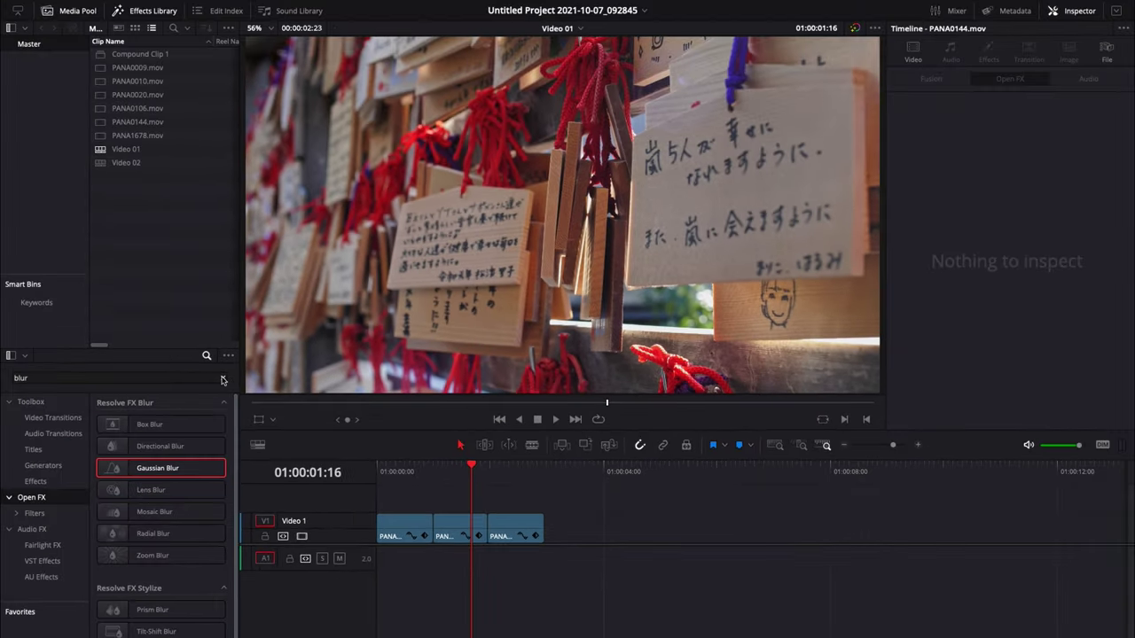
Add Checkbox Title 02 (VES) from the Titles list onto Video 2 above the shrine clips
{"action": "left_click", "coordinate": [223, 379]}
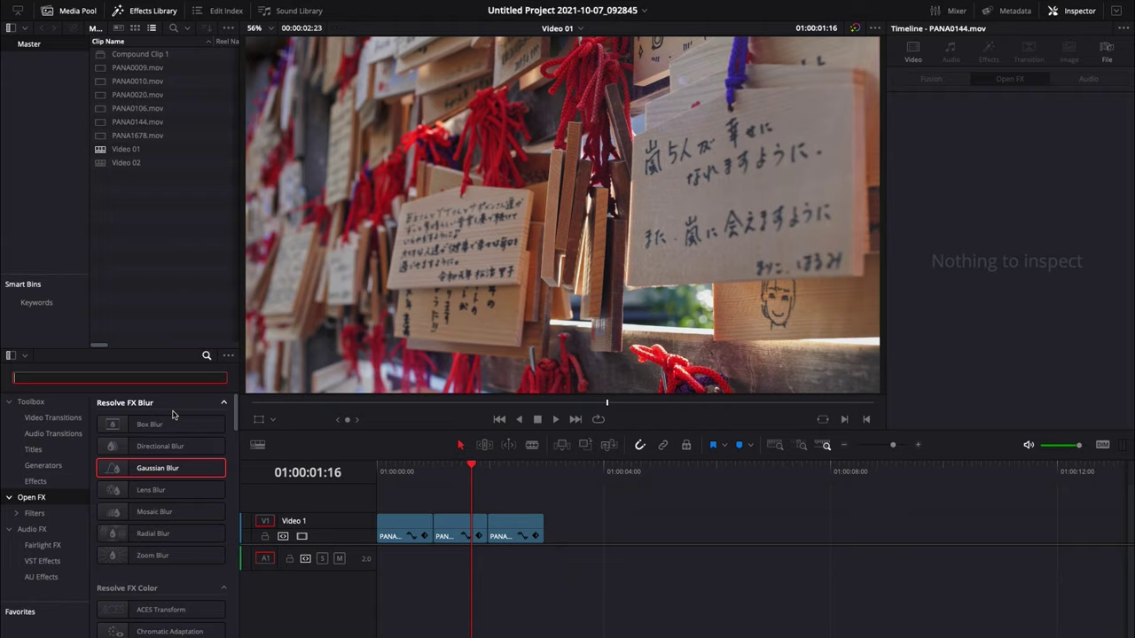
{"action": "left_click", "coordinate": [33, 449]}
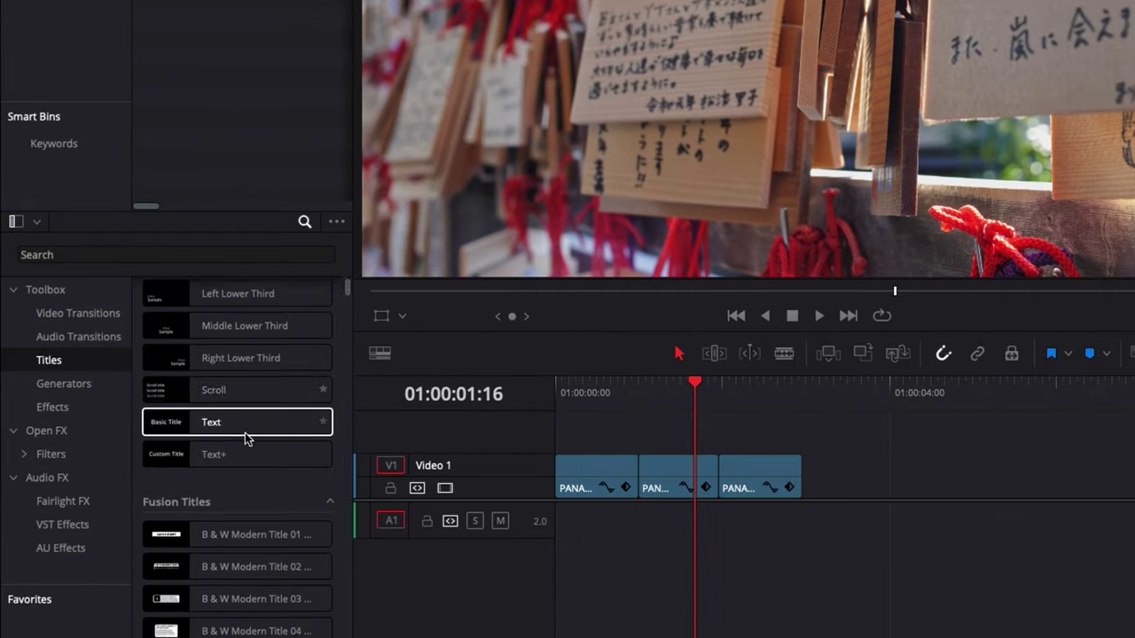
{"action": "scroll", "coordinate": [247, 439], "scroll_direction": "down", "scroll_amount": 5}
{"action": "scroll", "coordinate": [246, 439], "scroll_direction": "down", "scroll_amount": 15}
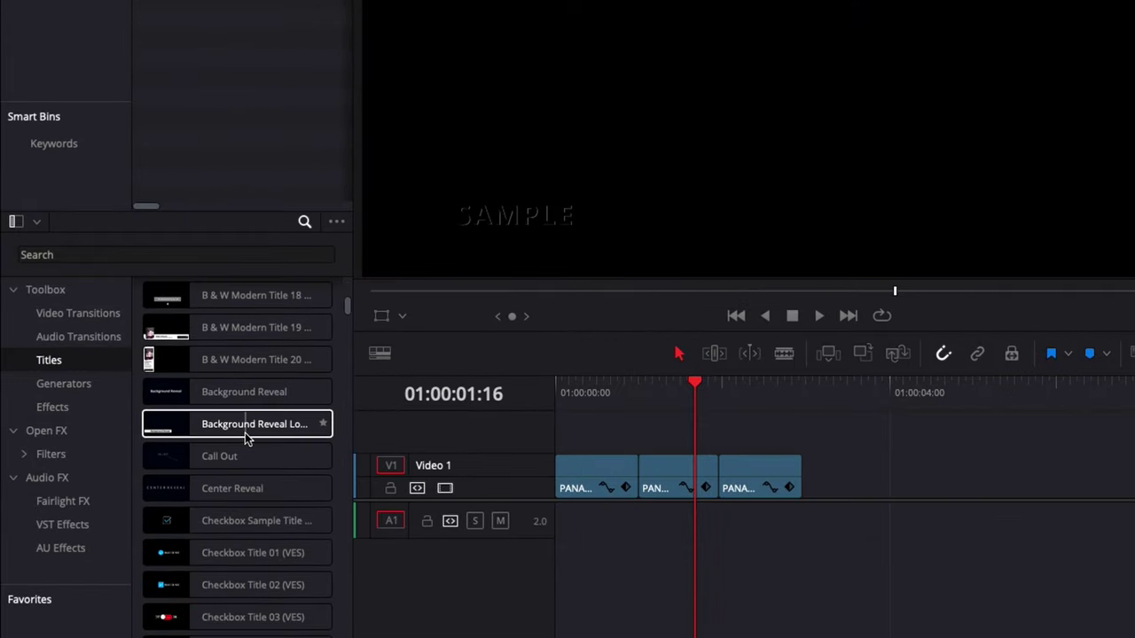
{"action": "scroll", "coordinate": [246, 439], "scroll_direction": "up", "scroll_amount": 3}
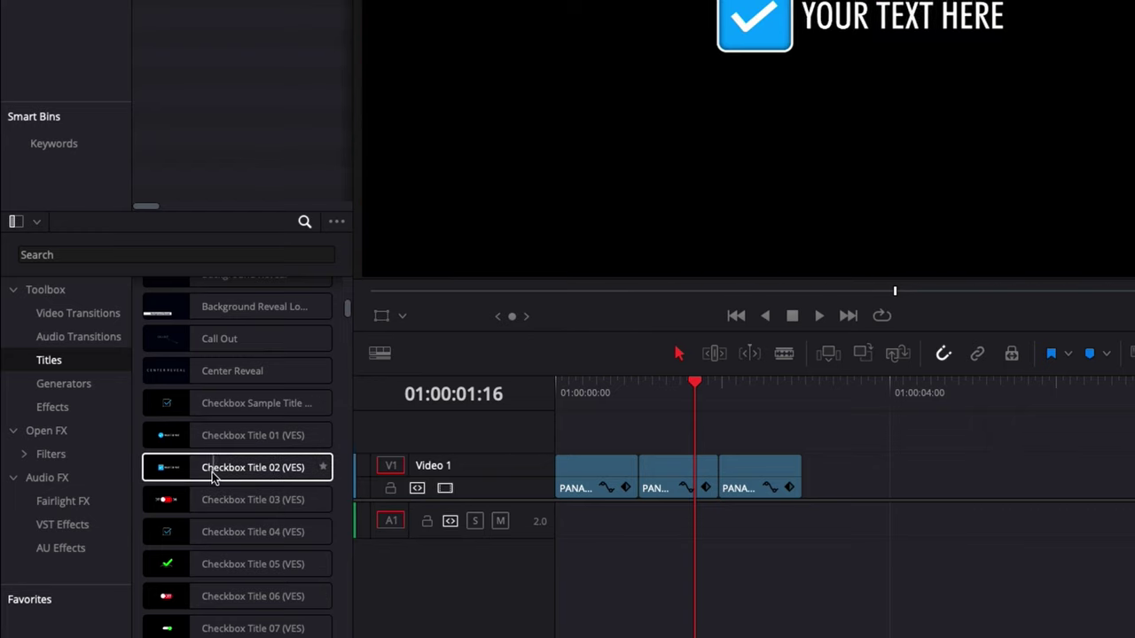
{"action": "left_click_drag", "start_coordinate": [214, 476], "coordinate": [547, 440]}
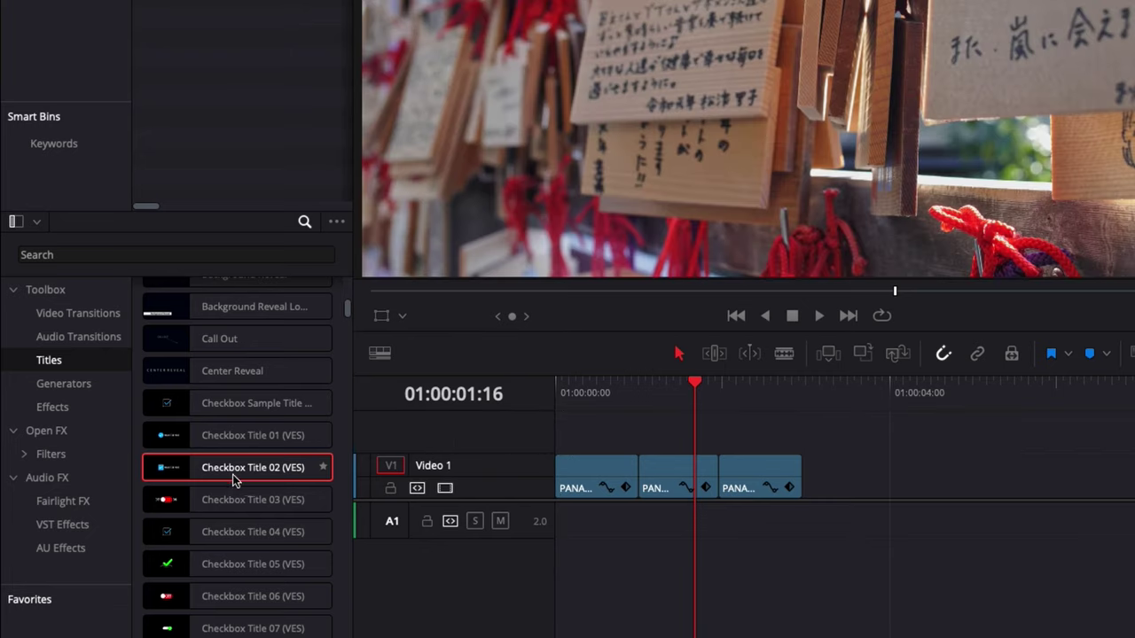
{"action": "left_click_drag", "start_coordinate": [233, 473], "coordinate": [557, 443]}
Add two more Checkbox Title 02 copies on Video 3 and 4, then select all three titles
{"action": "scroll", "coordinate": [329, 538], "scroll_direction": "up", "scroll_amount": 4}
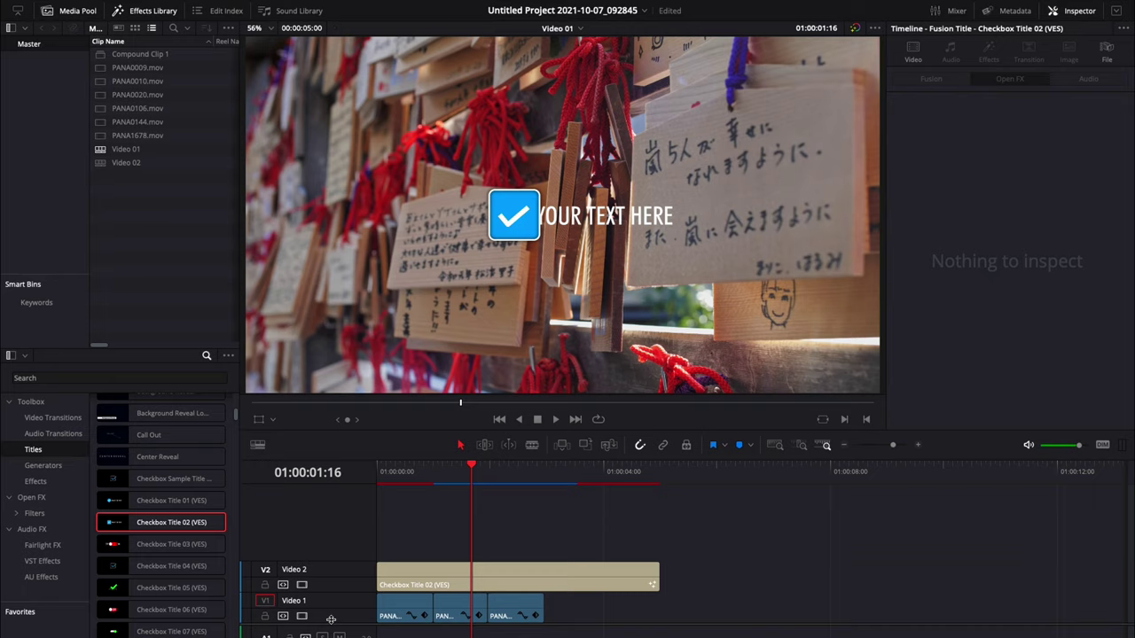
{"action": "left_click_drag", "start_coordinate": [129, 528], "coordinate": [378, 525]}
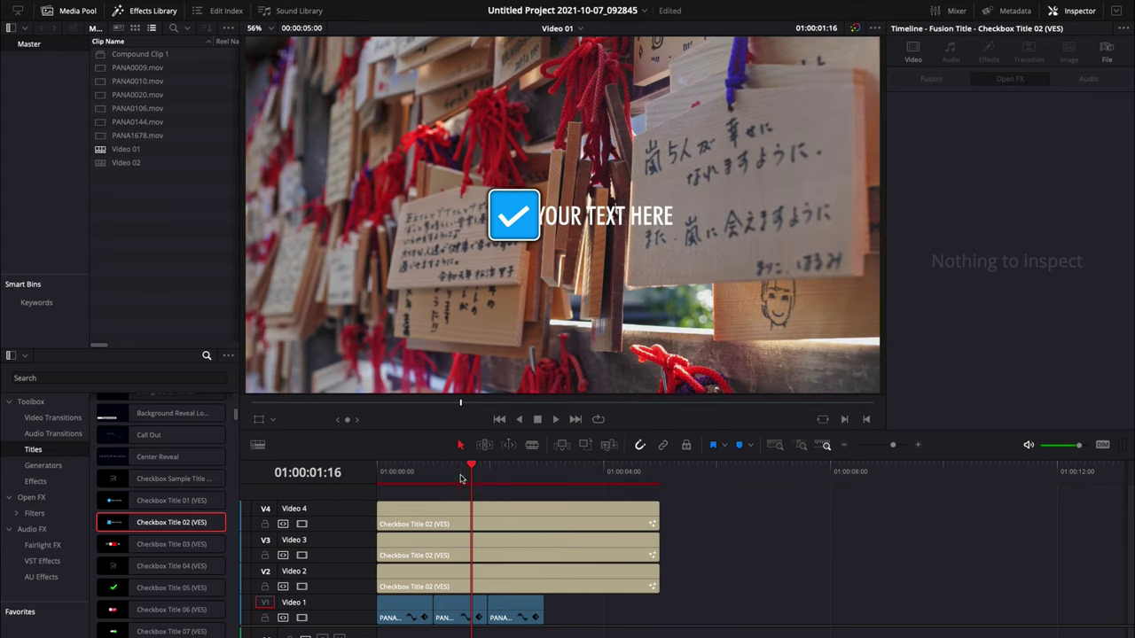
{"action": "left_click", "coordinate": [459, 483]}
{"action": "left_click", "coordinate": [483, 516]}
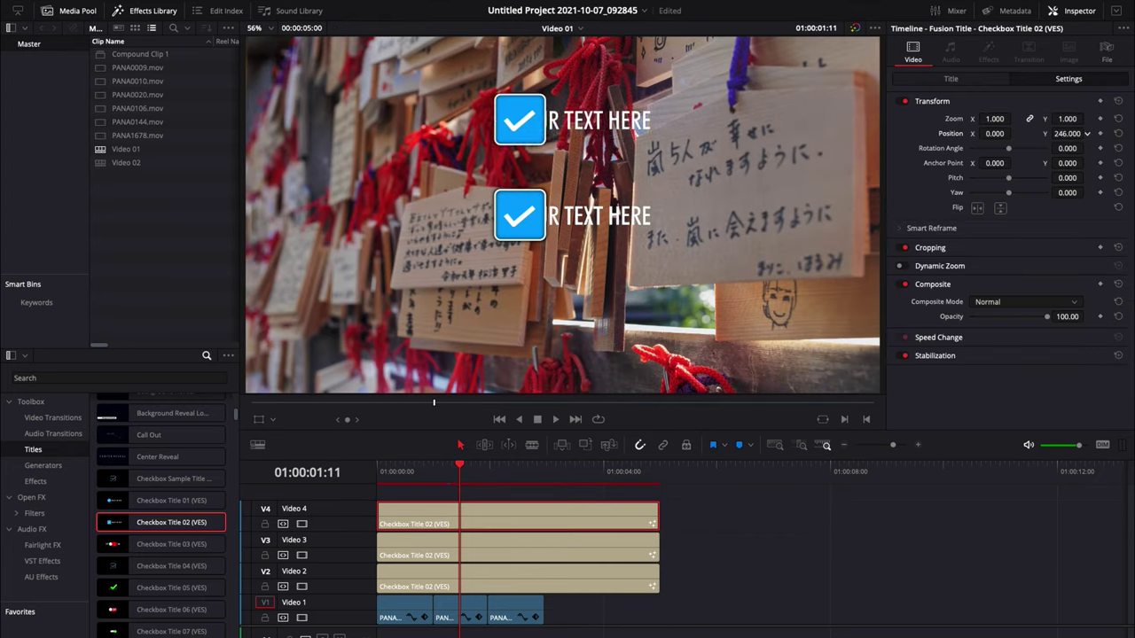
{"action": "left_click", "coordinate": [478, 580]}
{"action": "left_click", "coordinate": [475, 477]}
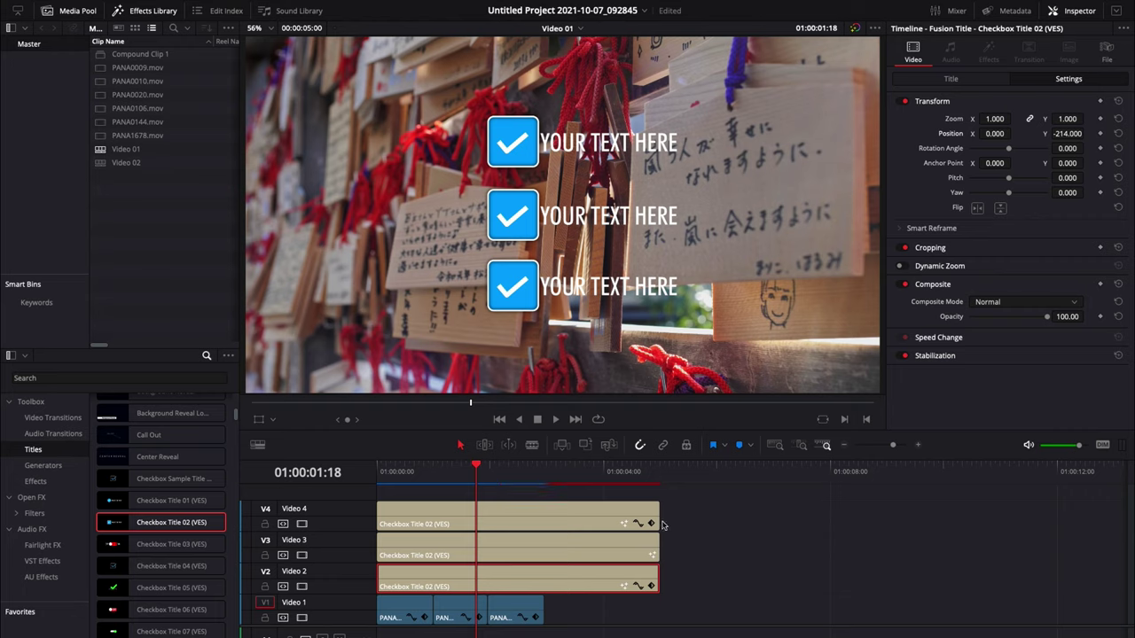
{"action": "left_click_drag", "start_coordinate": [663, 526], "coordinate": [546, 582]}
Combine the three selected checkbox titles into Compound Clip 2
{"action": "right_click", "coordinate": [546, 582]}
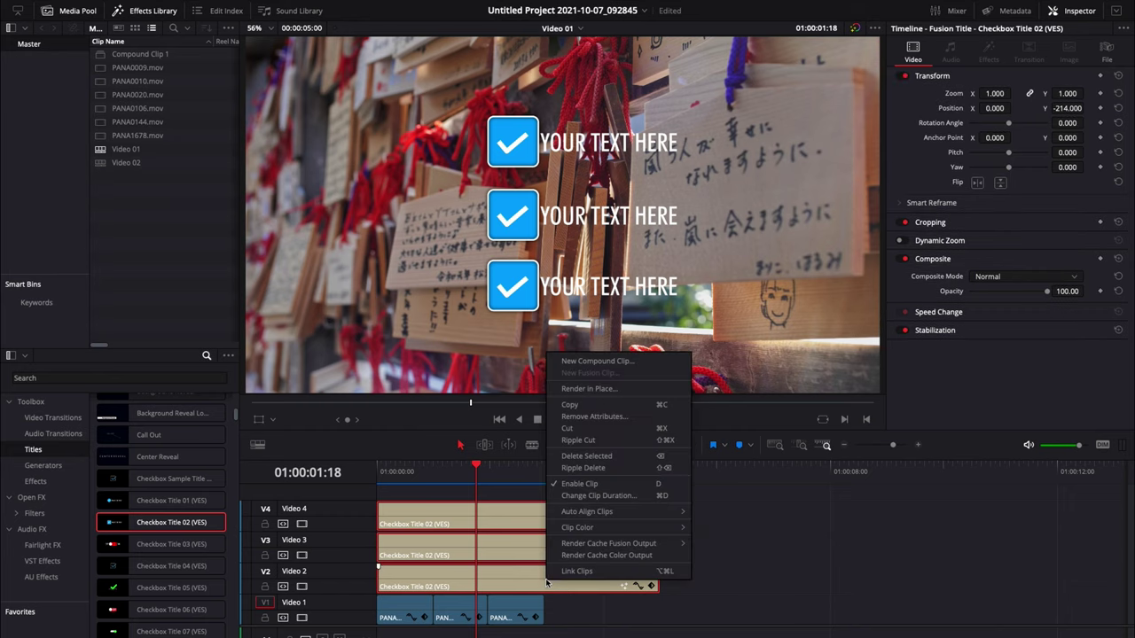
{"action": "left_click", "coordinate": [586, 363]}
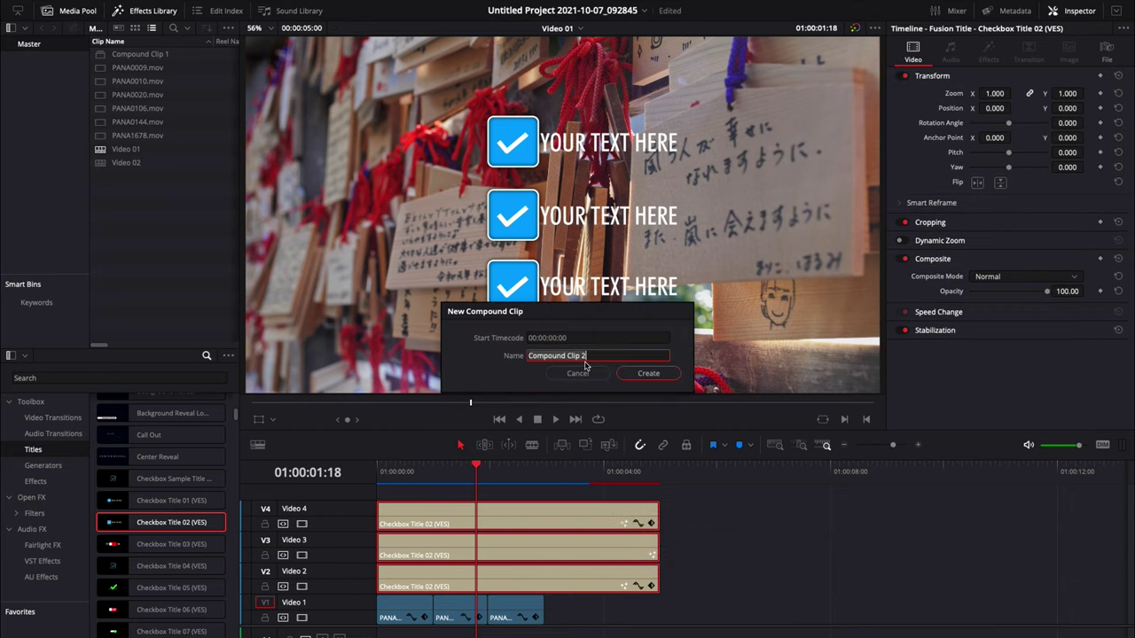
{"action": "left_click", "coordinate": [649, 374]}
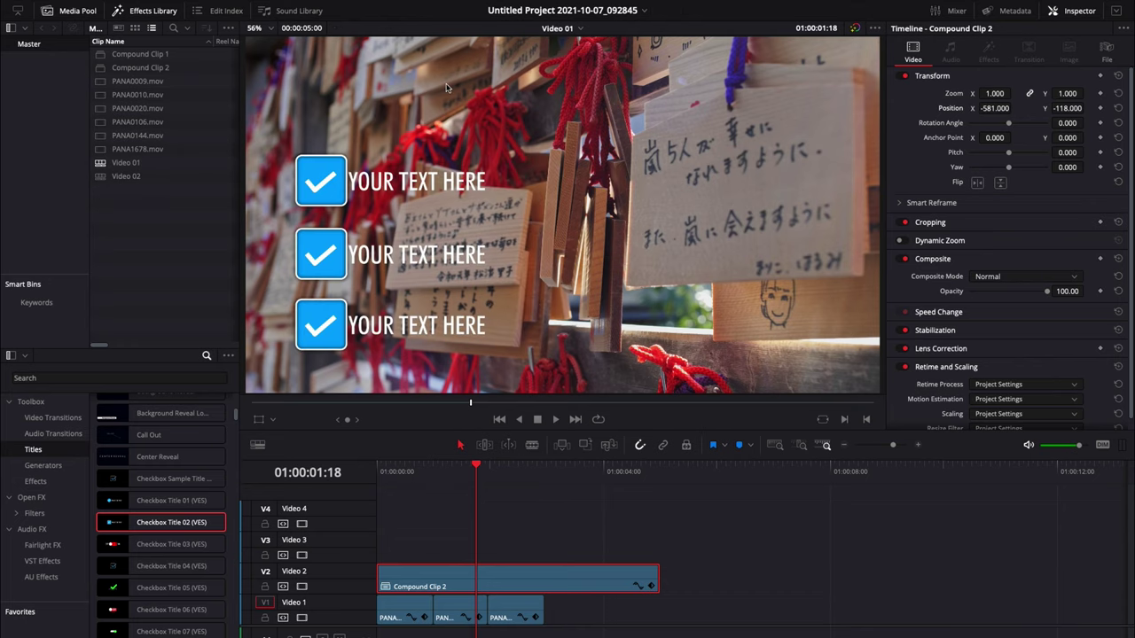
Play back the titles over the footage, then delete Compound Clip 2 from the timeline
{"action": "left_click_drag", "start_coordinate": [392, 471], "coordinate": [383, 472]}
{"action": "key", "text": "space"}
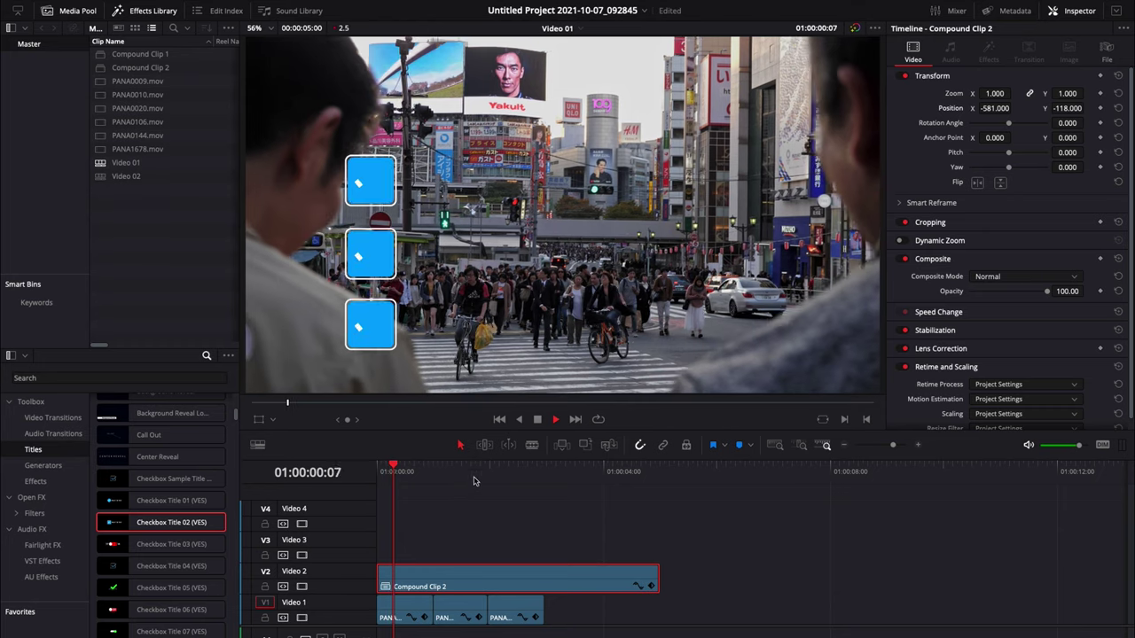
{"action": "key", "text": "space"}
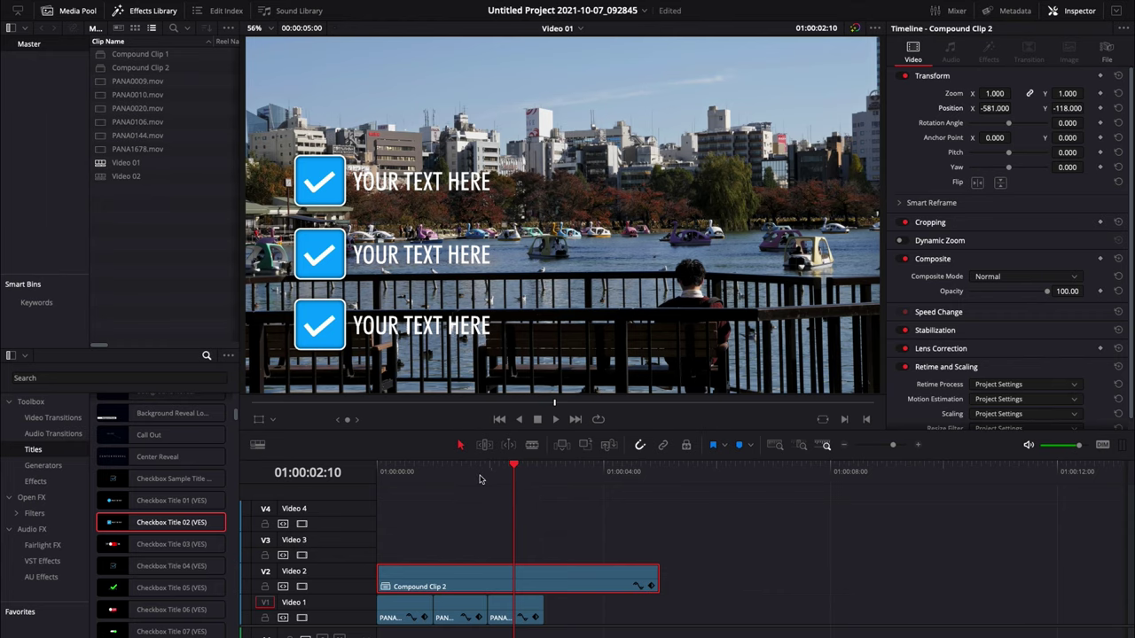
{"action": "left_click_drag", "start_coordinate": [480, 479], "coordinate": [509, 484]}
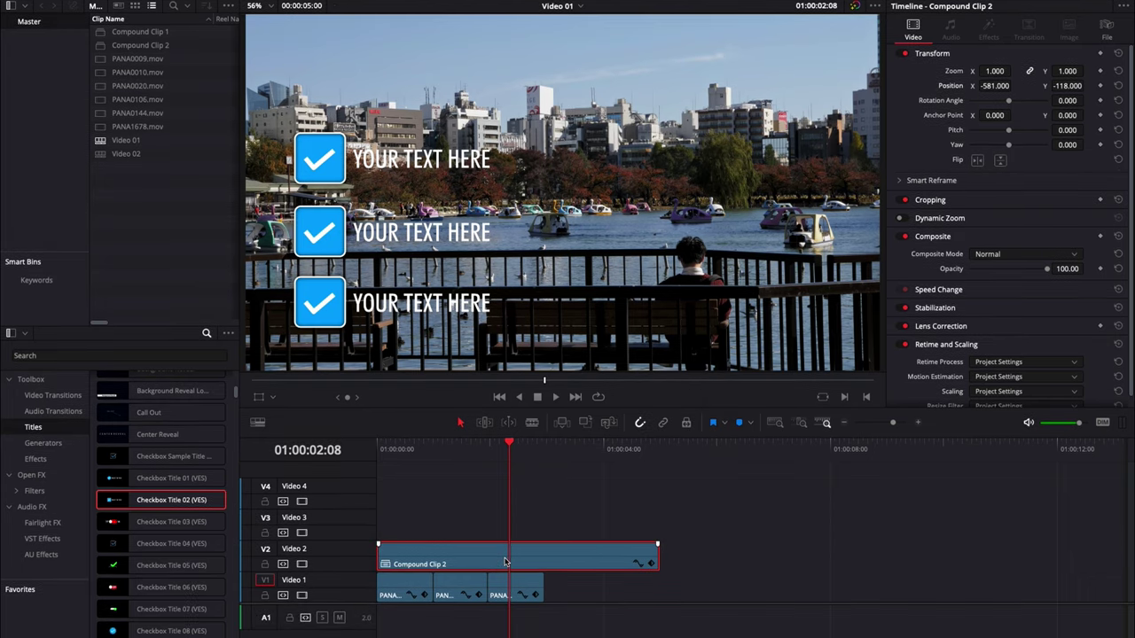
{"action": "key", "text": "Delete"}
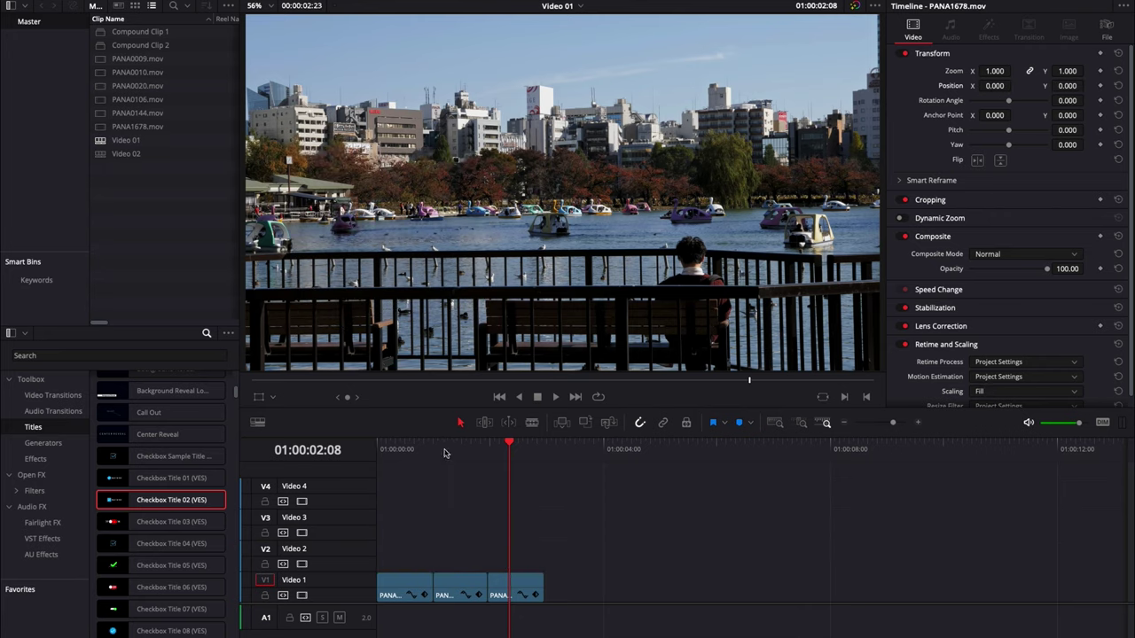
Search titles for 'start' and move the middle shrine clip later, leaving a gap
{"action": "left_click", "coordinate": [434, 450]}
{"action": "type", "text": "start"}
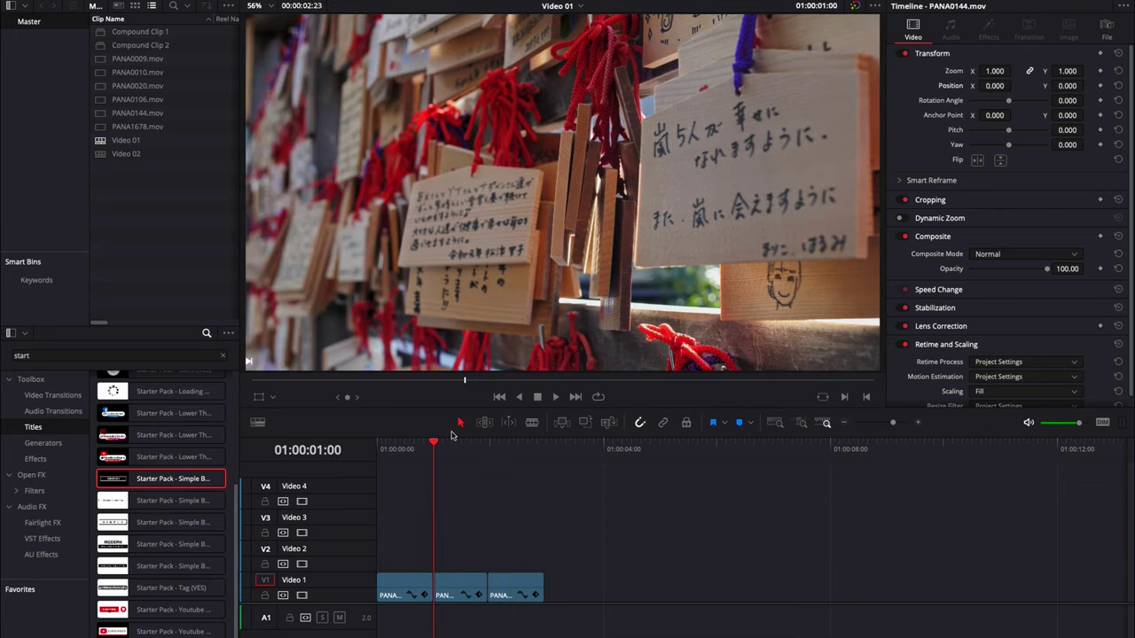
{"action": "left_click_drag", "start_coordinate": [460, 595], "coordinate": [890, 584]}
{"action": "left_click", "coordinate": [761, 457]}
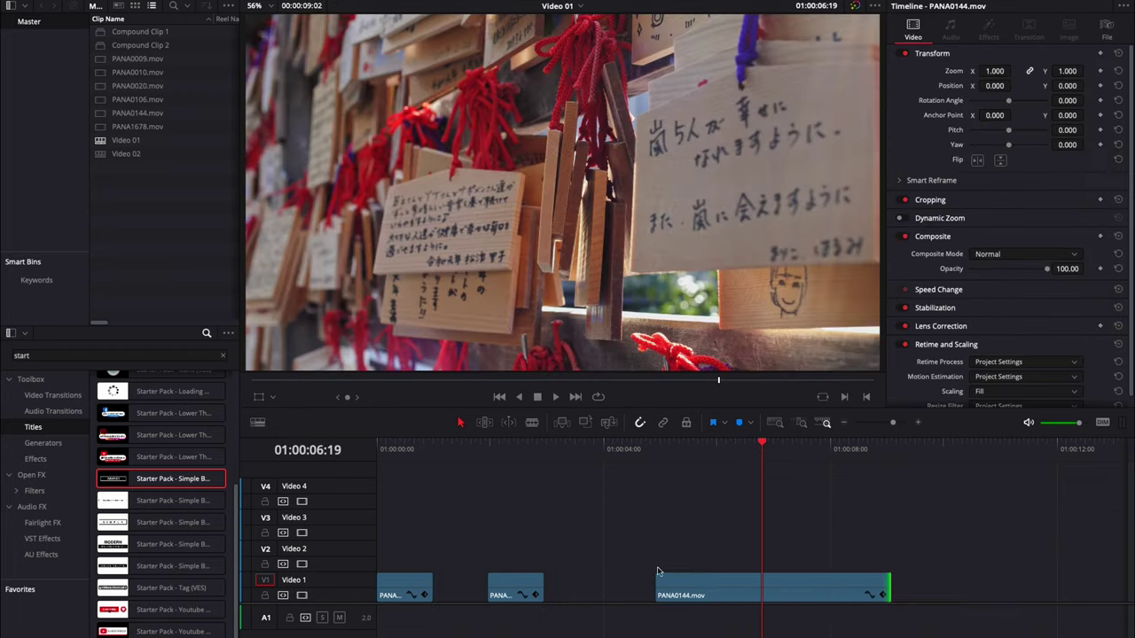
Place Simple Box 01 over PANA0144, extend PANA0144 to match, and select both clips
{"action": "left_click_drag", "start_coordinate": [164, 479], "coordinate": [742, 564]}
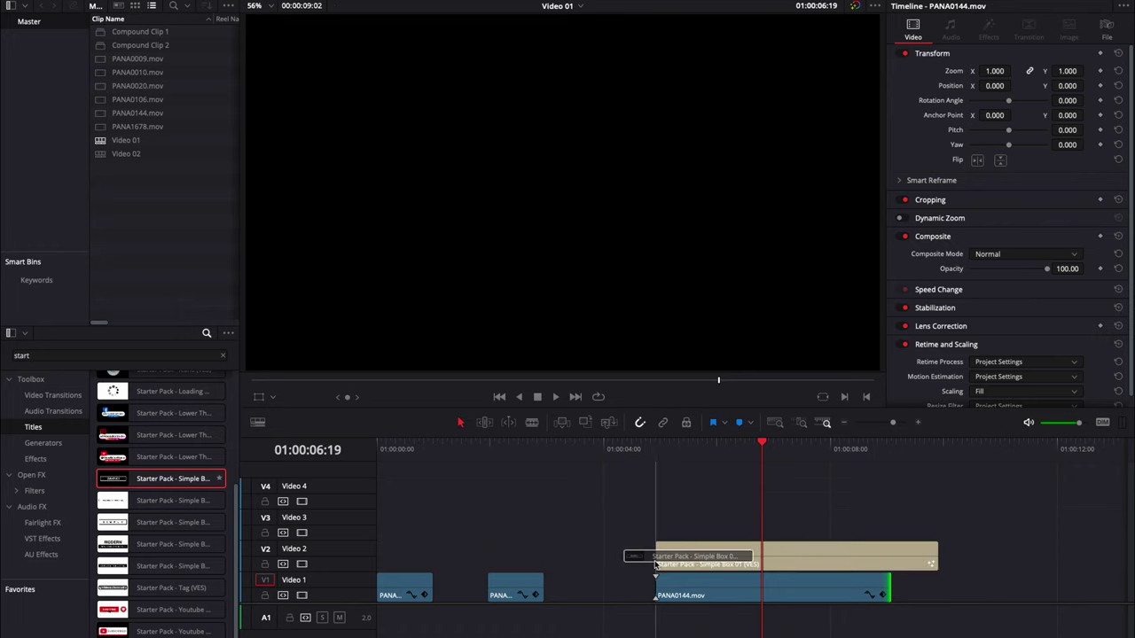
{"action": "left_click_drag", "start_coordinate": [888, 581], "coordinate": [936, 585]}
{"action": "left_click", "coordinate": [742, 452]}
{"action": "left_click_drag", "start_coordinate": [743, 453], "coordinate": [712, 468]}
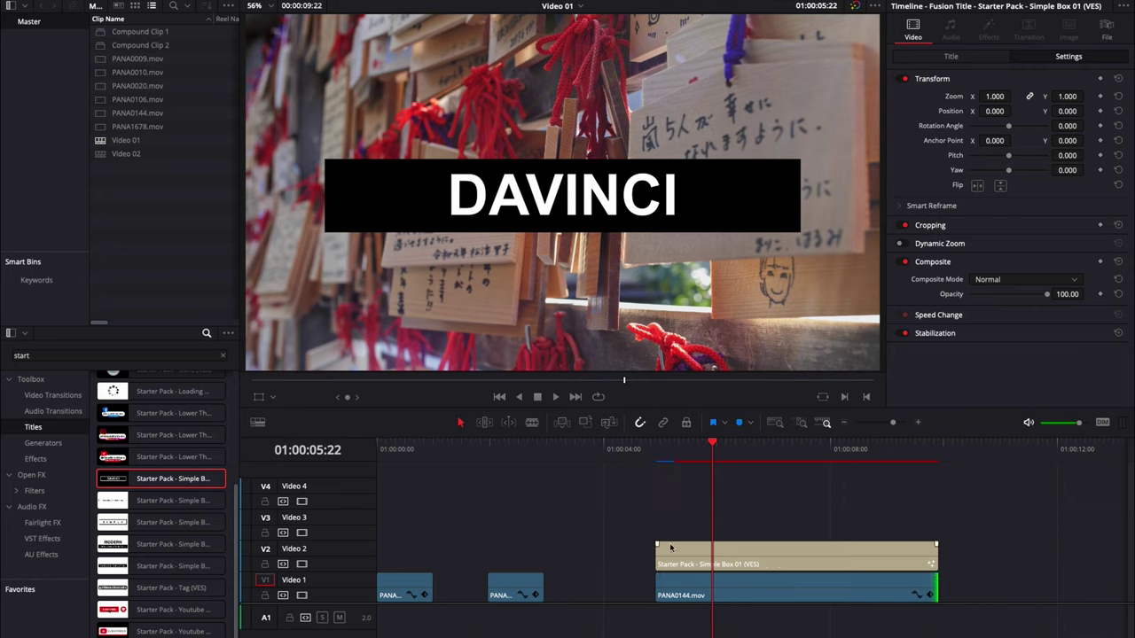
{"action": "left_click_drag", "start_coordinate": [647, 515], "coordinate": [787, 603]}
Combine the DAVINCI title and PANA0144.mov into a compound clip named 'Japan Title'
{"action": "right_click", "coordinate": [778, 589]}
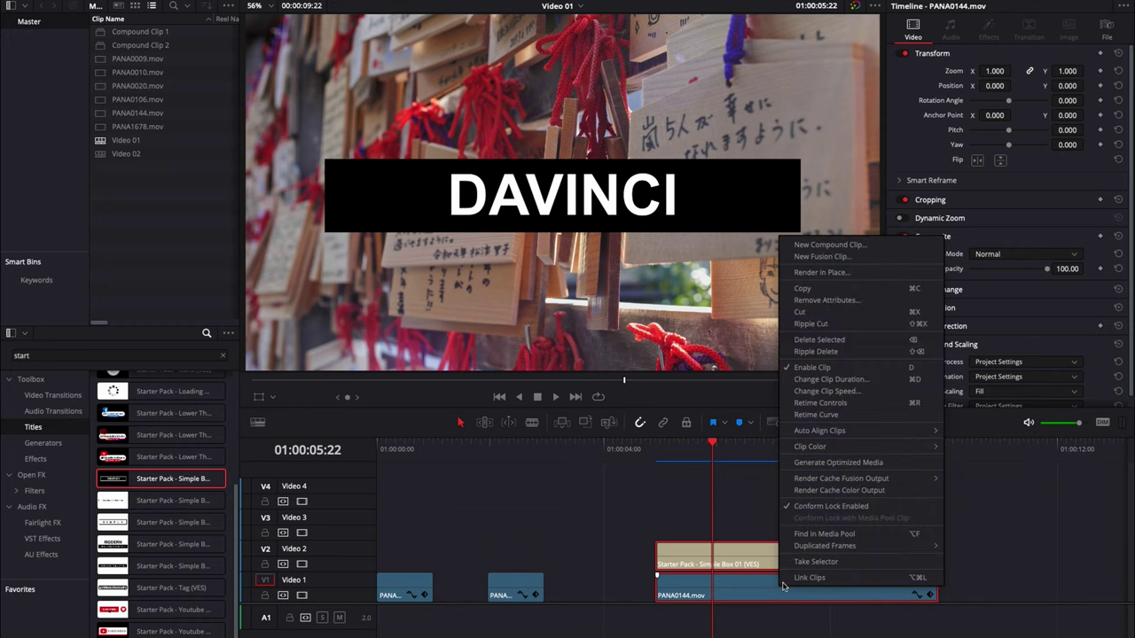
{"action": "left_click", "coordinate": [848, 246]}
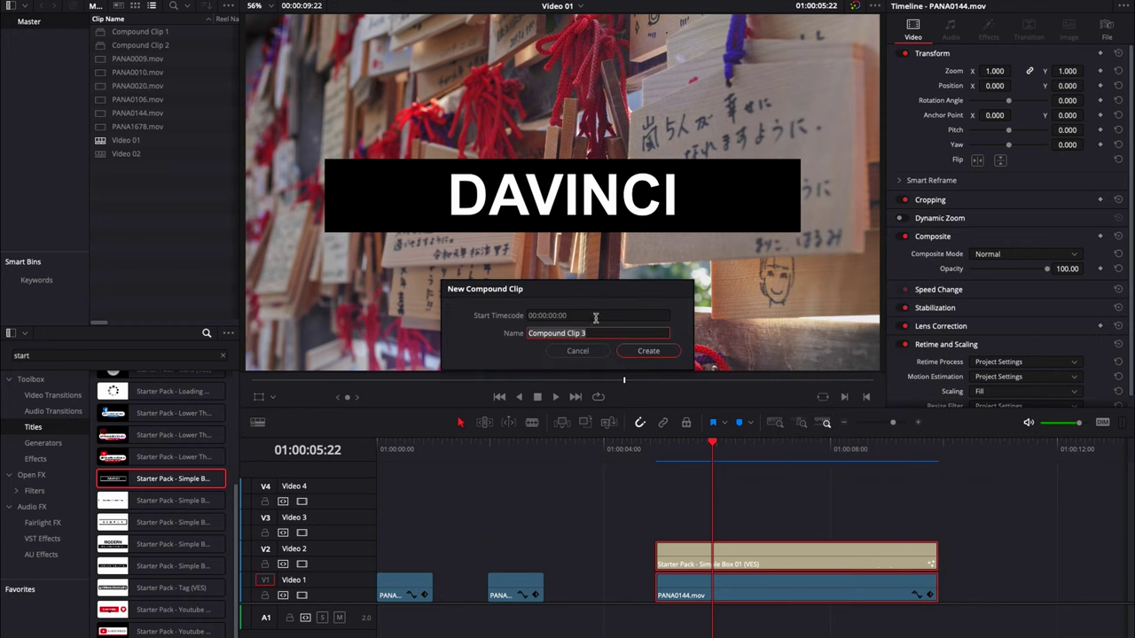
{"action": "key", "text": "BackSpace"}
{"action": "key", "text": "Return"}
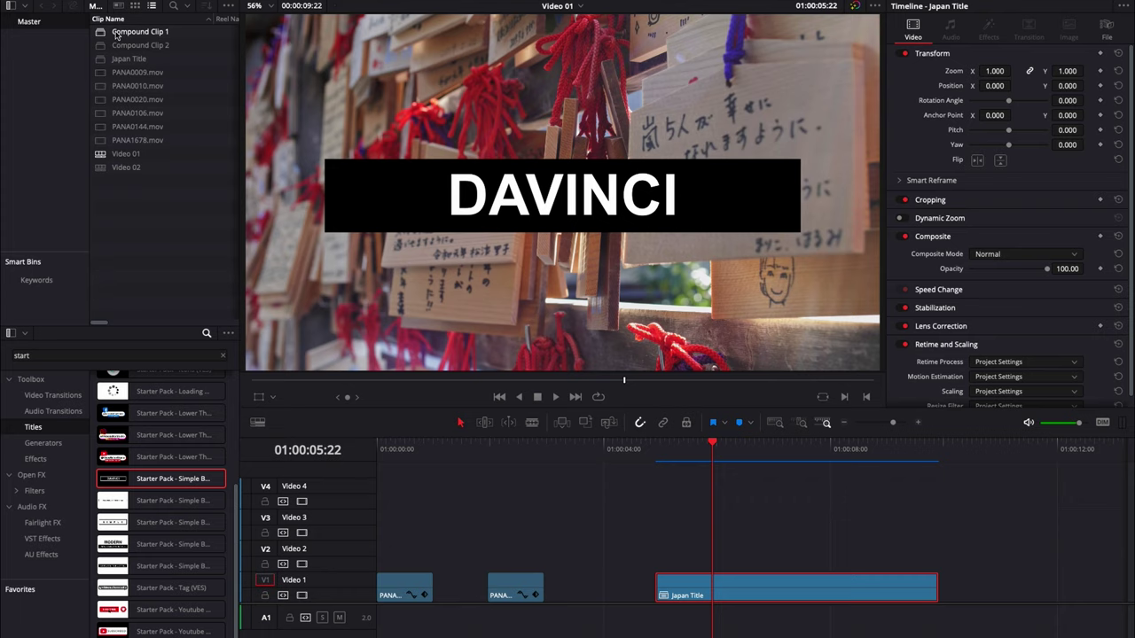
Place a second Japan Title copy after the first on Video 1 and scrub its DAVINCI title
{"action": "left_click", "coordinate": [120, 63]}
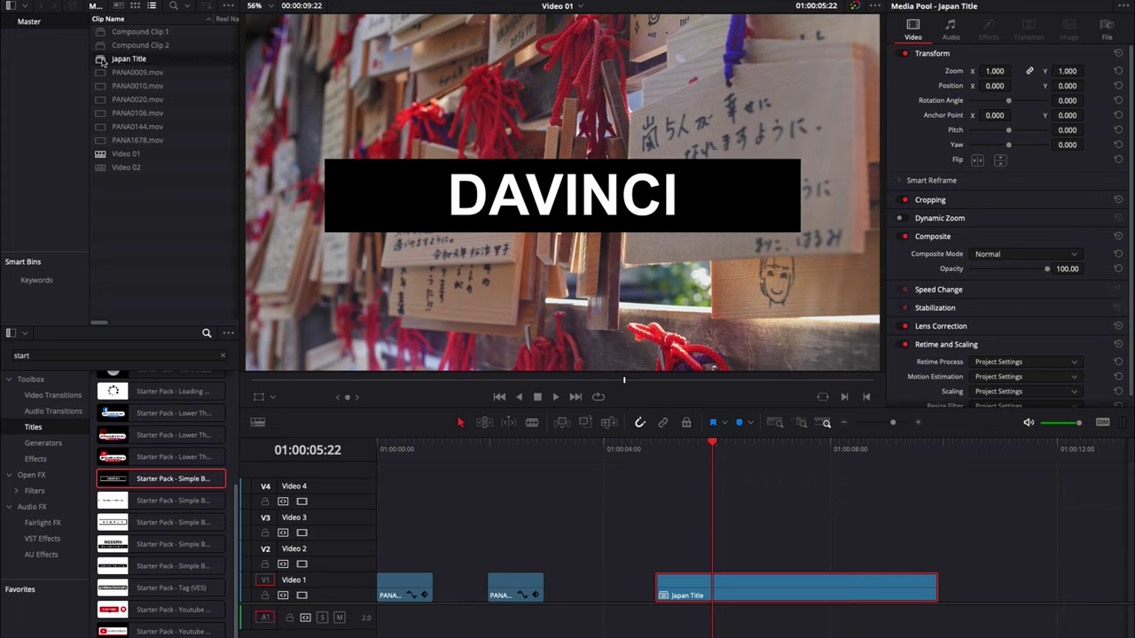
{"action": "left_click_drag", "start_coordinate": [101, 60], "coordinate": [954, 584]}
{"action": "scroll", "coordinate": [831, 487], "scroll_direction": "right", "scroll_amount": 5}
{"action": "left_click_drag", "start_coordinate": [645, 448], "coordinate": [786, 503]}
{"action": "scroll", "coordinate": [786, 503], "scroll_direction": "left", "scroll_amount": 3}
{"action": "left_click", "coordinate": [736, 451]}
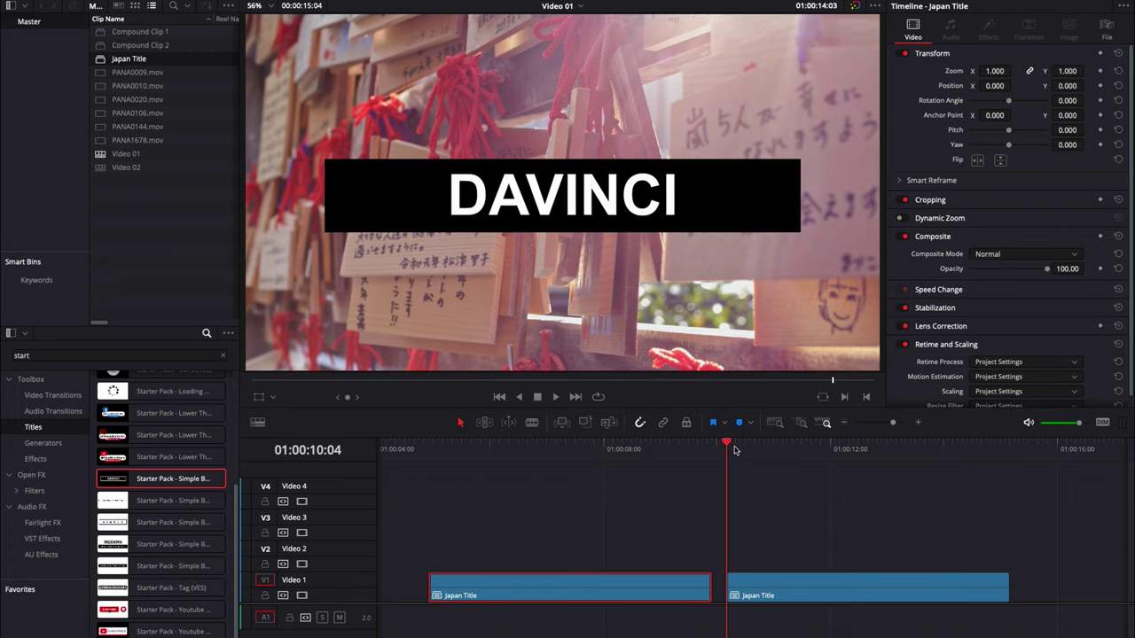
{"action": "left_click_drag", "start_coordinate": [734, 450], "coordinate": [881, 454]}
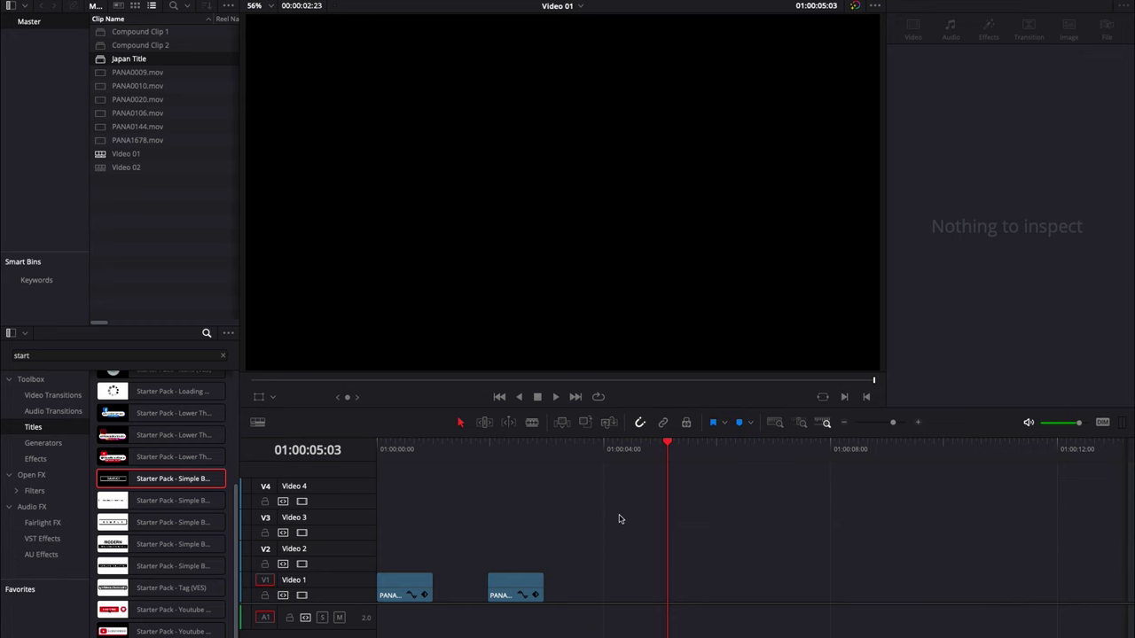
Add the Starter Pack - Simple Box 03 title on Video 2 past the clips and scrub its SIMPLE box
{"action": "left_click_drag", "start_coordinate": [533, 450], "coordinate": [514, 450]}
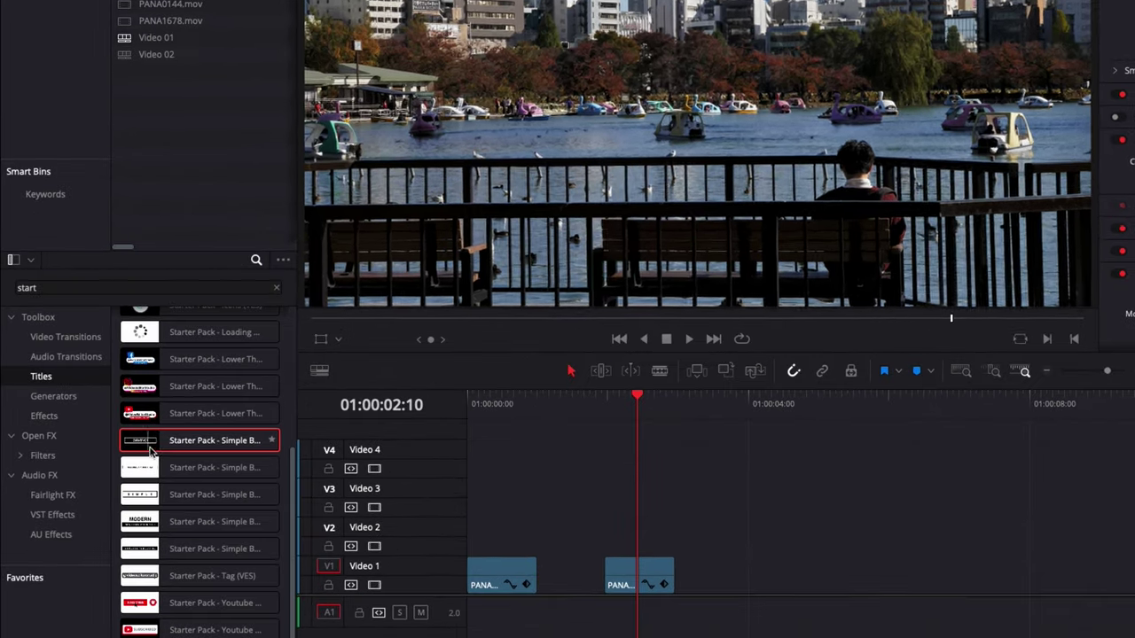
{"action": "mouse_move", "coordinate": [128, 507]}
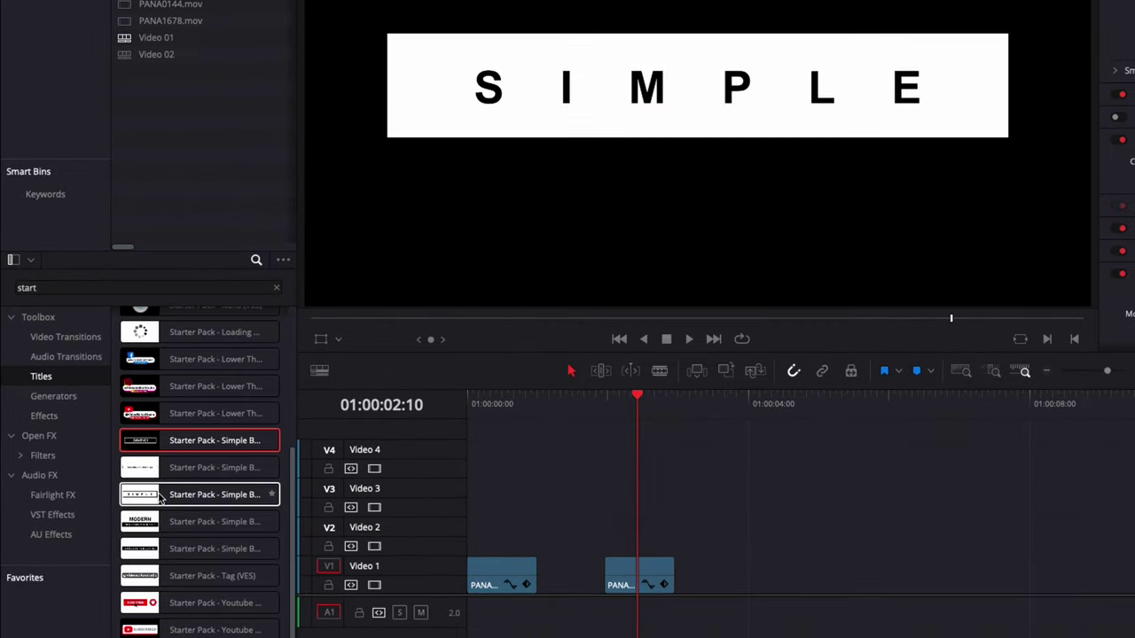
{"action": "left_click_drag", "start_coordinate": [160, 497], "coordinate": [818, 544]}
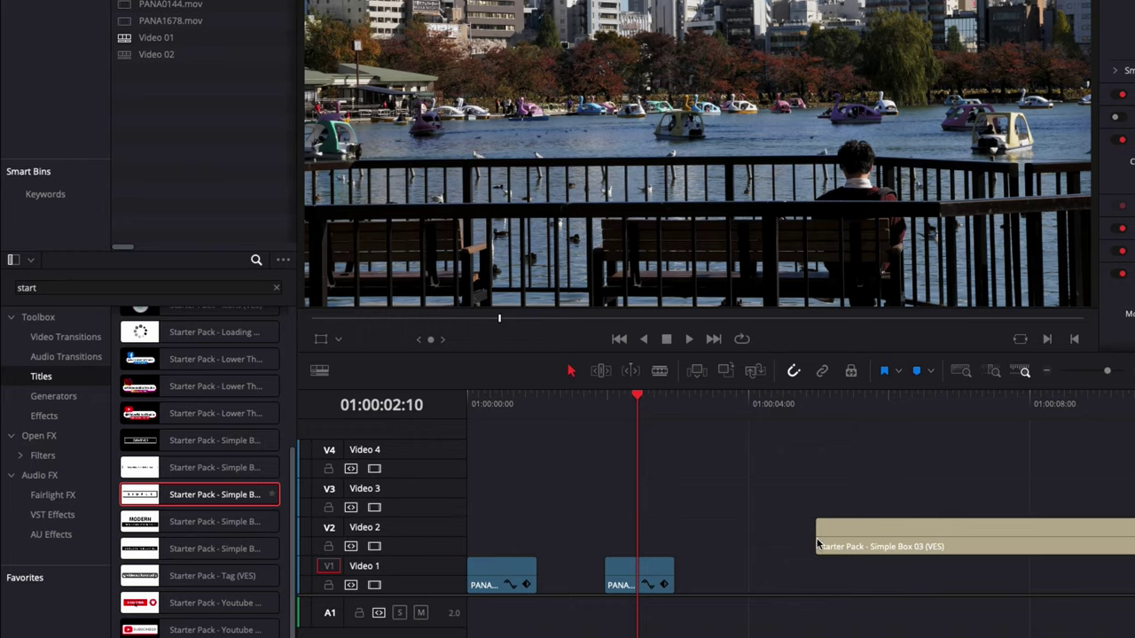
{"action": "left_click_drag", "start_coordinate": [829, 410], "coordinate": [990, 432]}
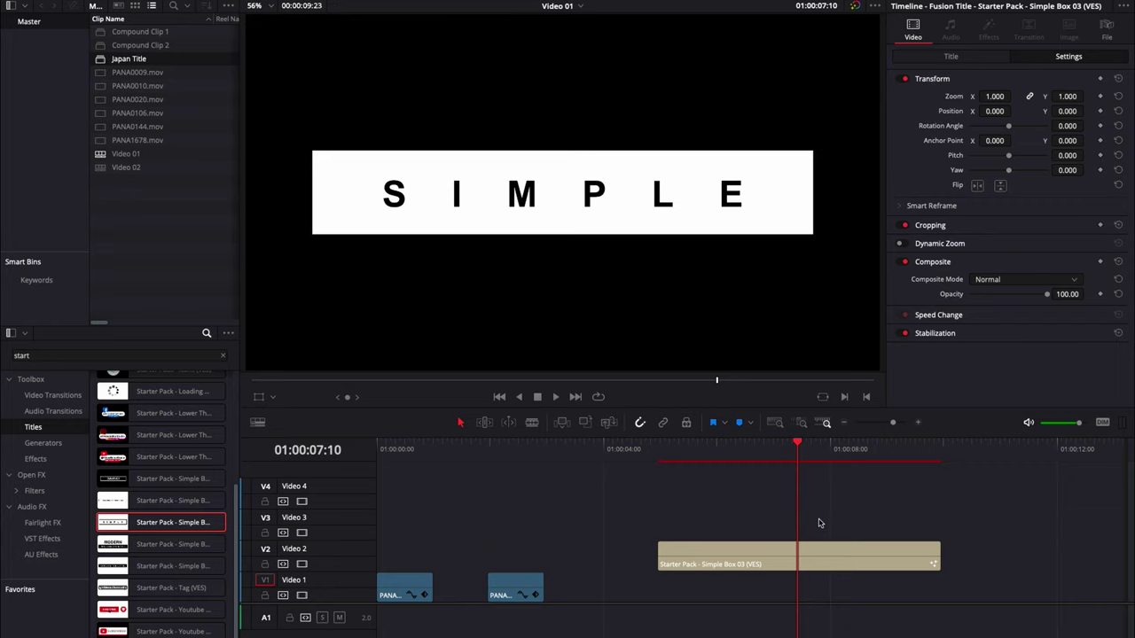
{"action": "left_click_drag", "start_coordinate": [675, 459], "coordinate": [736, 453]}
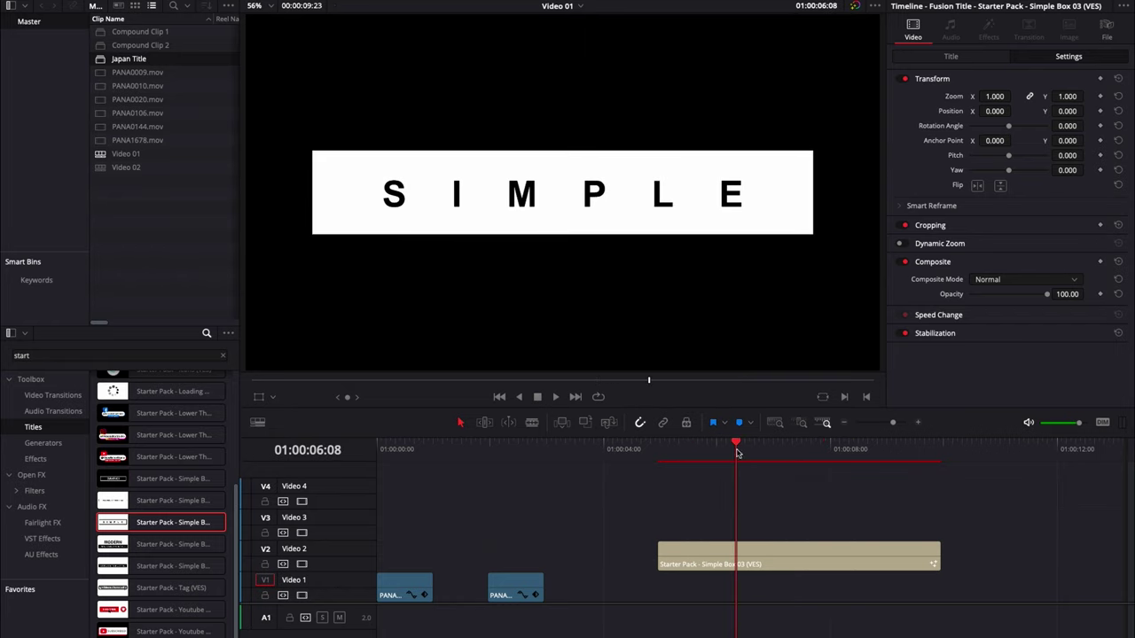
Create Timeline 3 without project settings, using a custom 1080 x 1920 vertical resolution
{"action": "right_click", "coordinate": [160, 217]}
{"action": "mouse_move", "coordinate": [186, 225]}
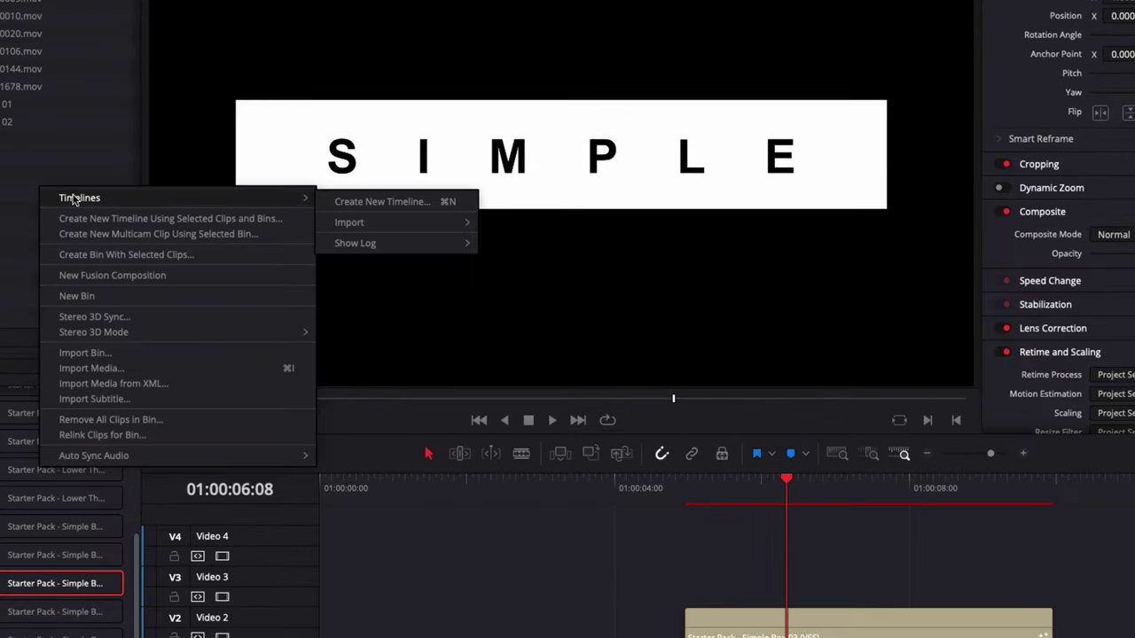
{"action": "left_click", "coordinate": [358, 202]}
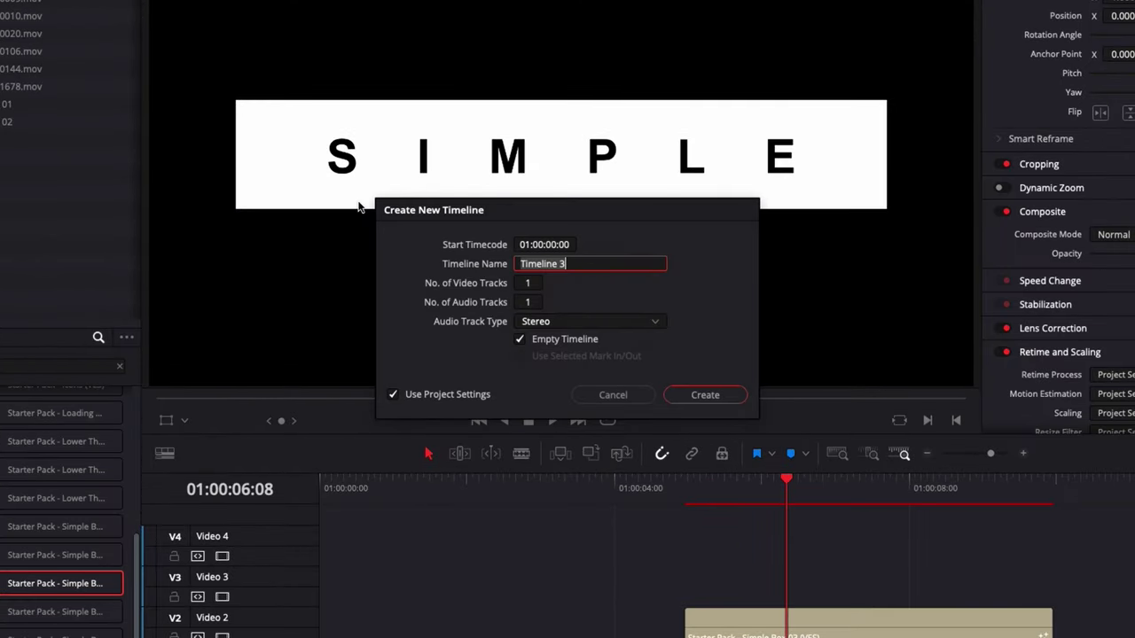
{"action": "left_click", "coordinate": [392, 394]}
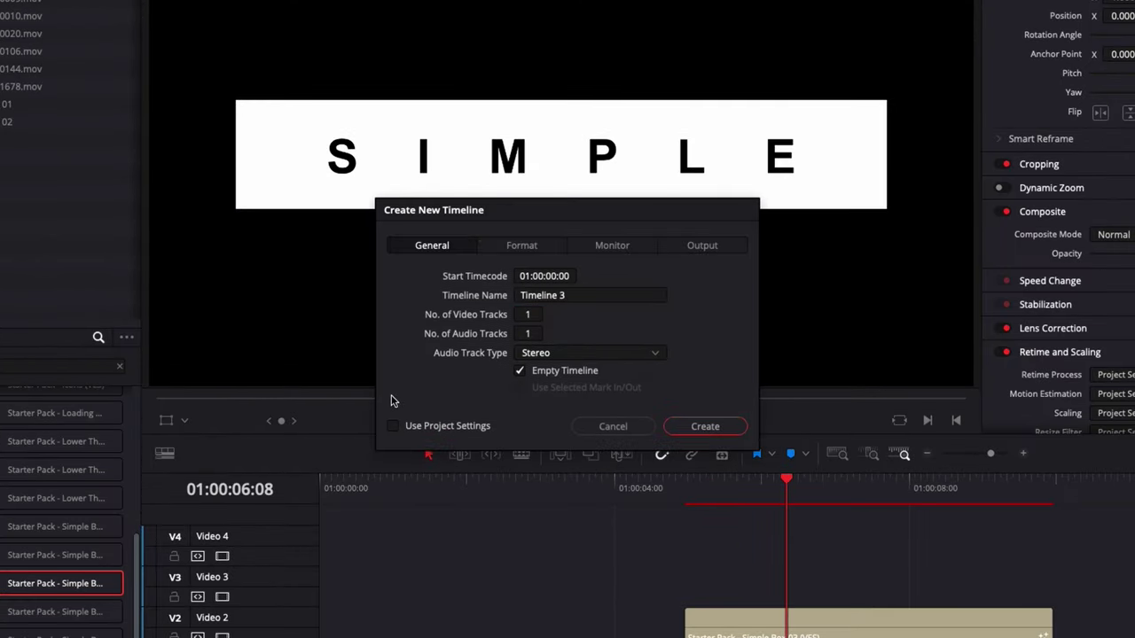
{"action": "left_click", "coordinate": [521, 245]}
{"action": "left_click", "coordinate": [567, 277]}
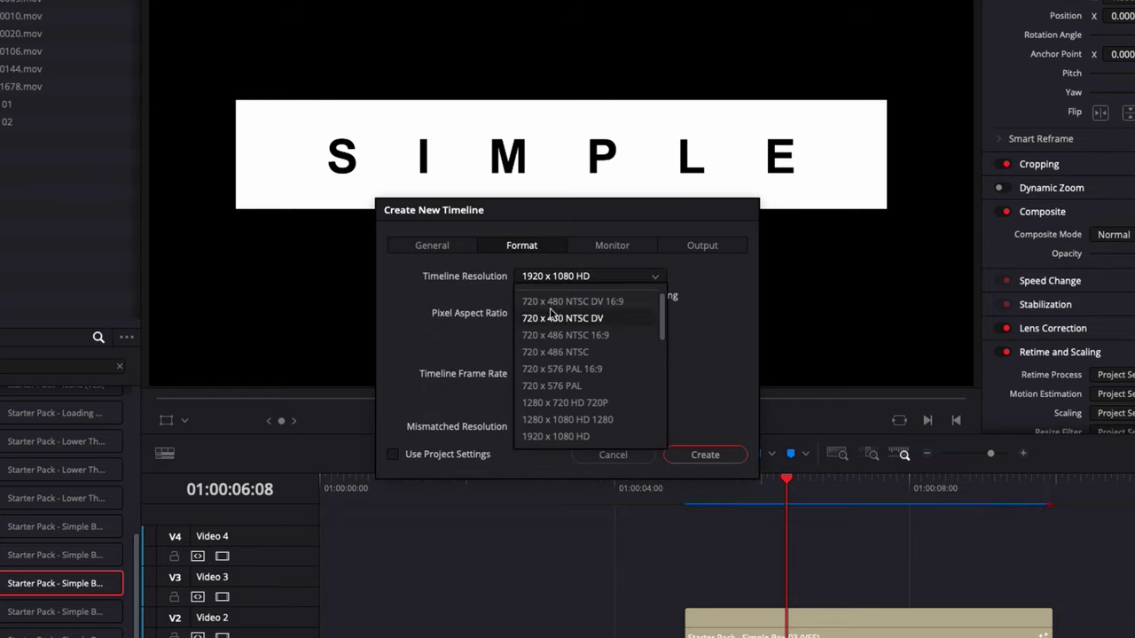
{"action": "left_click", "coordinate": [544, 298]}
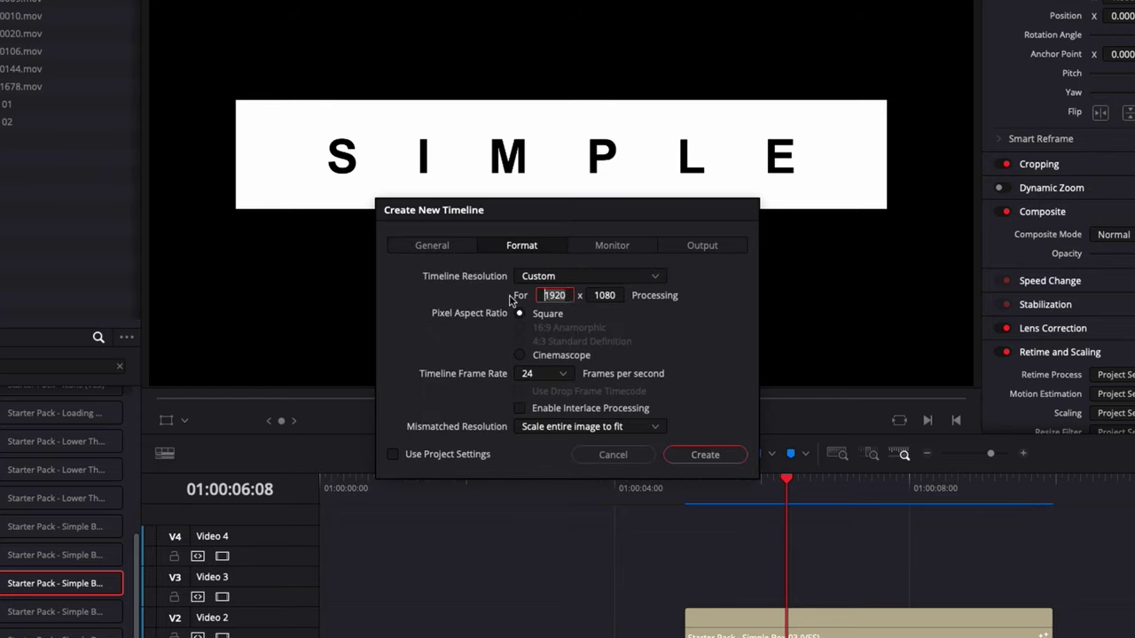
{"action": "type", "text": "1080"}
{"action": "key", "text": "Tab"}
{"action": "type", "text": "1920"}
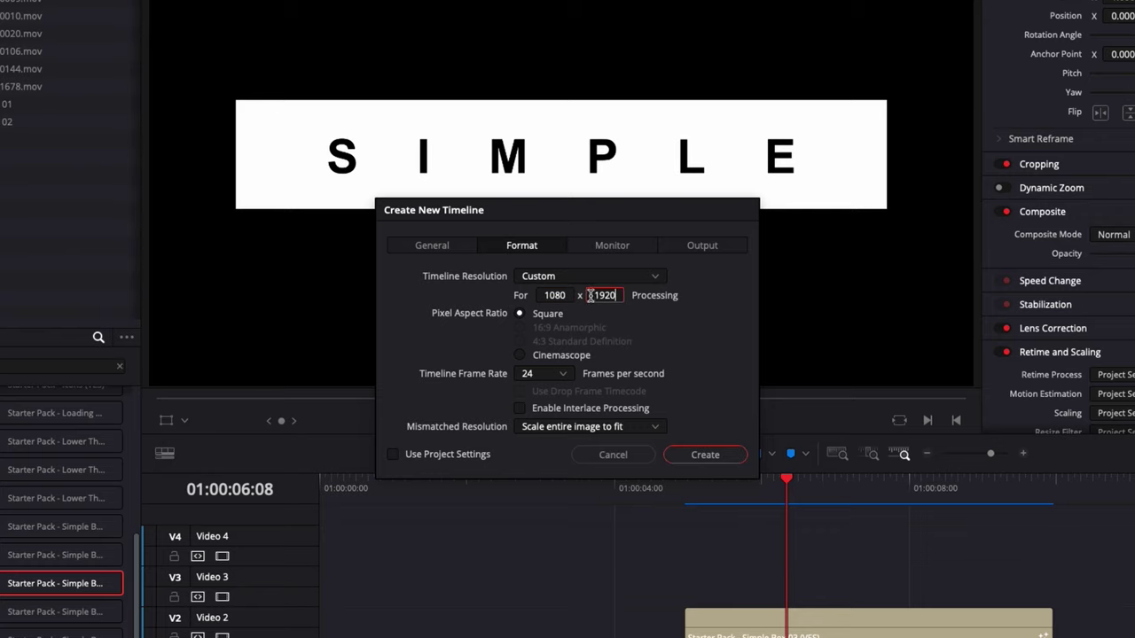
{"action": "left_click", "coordinate": [704, 455]}
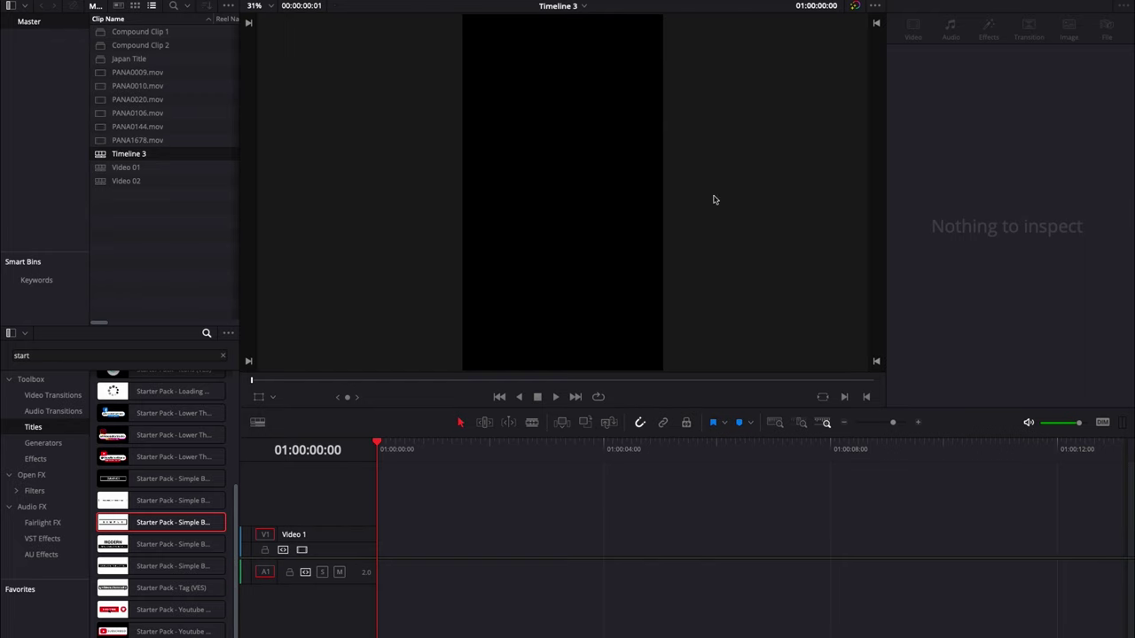
Put the Simple Box 03 title at the start of Video 1 in Timeline 3
{"action": "left_click_drag", "start_coordinate": [161, 522], "coordinate": [375, 542]}
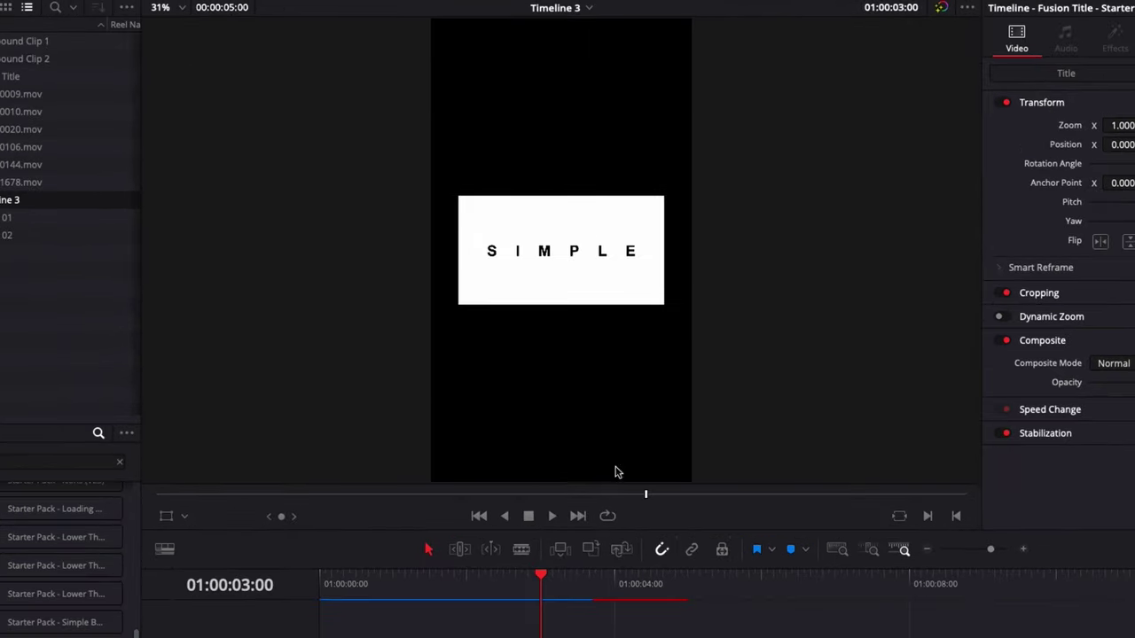
{"action": "left_click", "coordinate": [588, 8]}
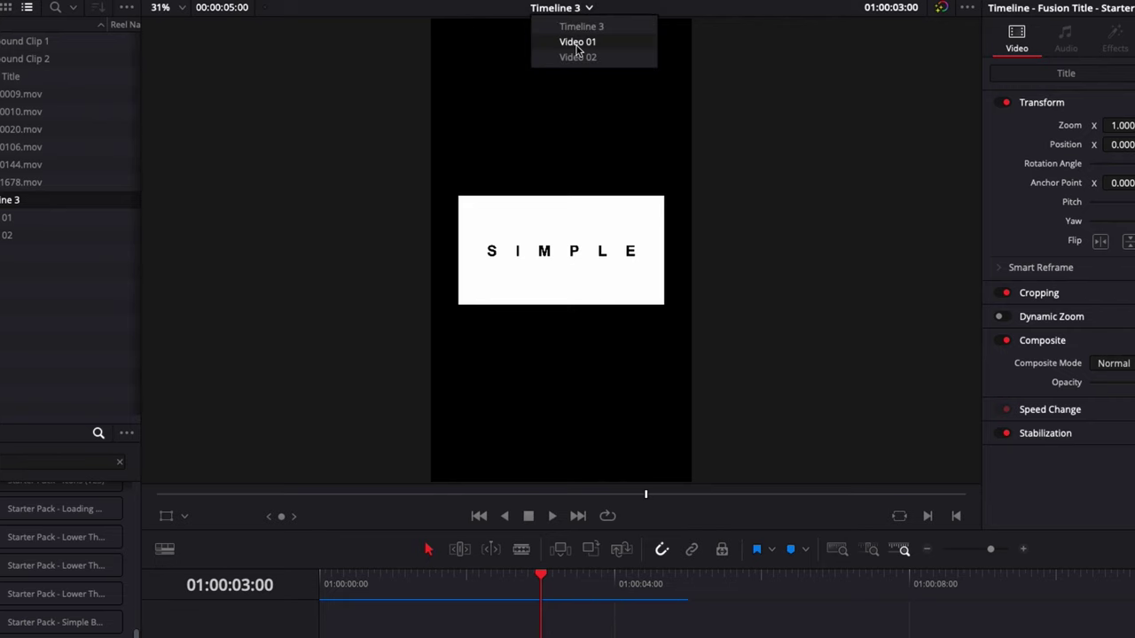
In Video 01, turn the Simple Box 03 title on Video 2 into Compound Clip 3
{"action": "left_click", "coordinate": [577, 43]}
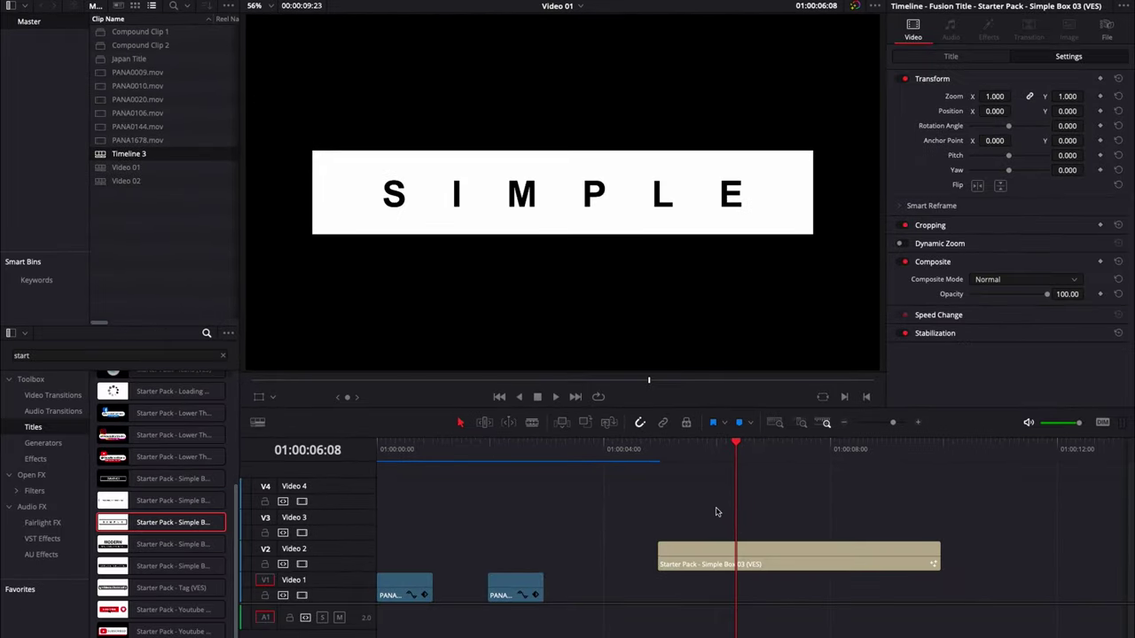
{"action": "left_click", "coordinate": [738, 554]}
{"action": "right_click", "coordinate": [739, 553]}
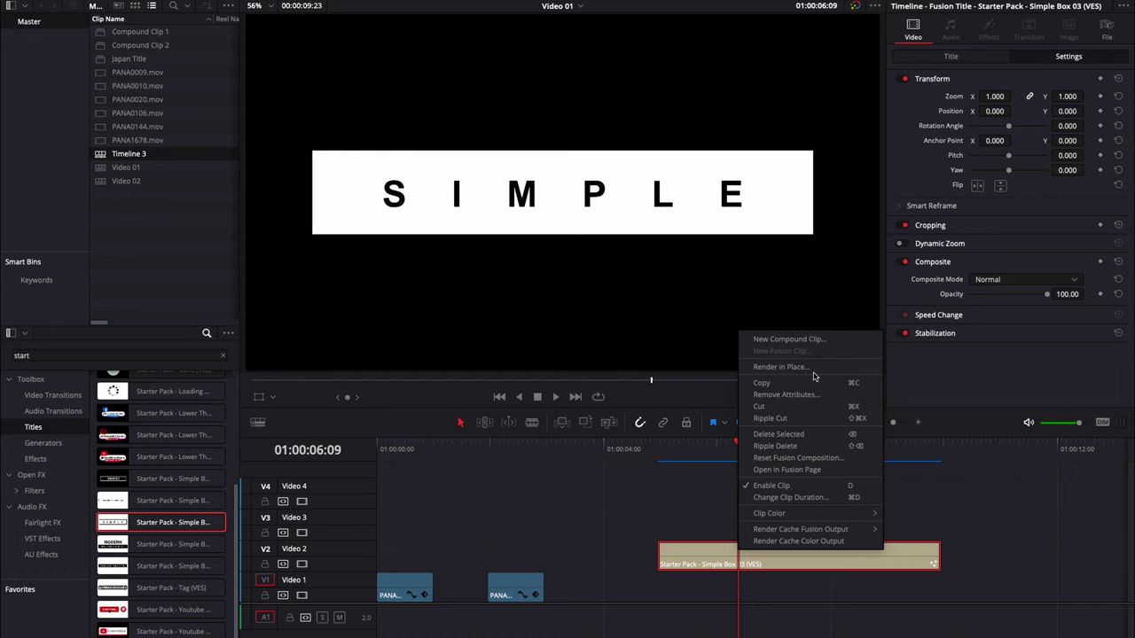
{"action": "left_click", "coordinate": [785, 338]}
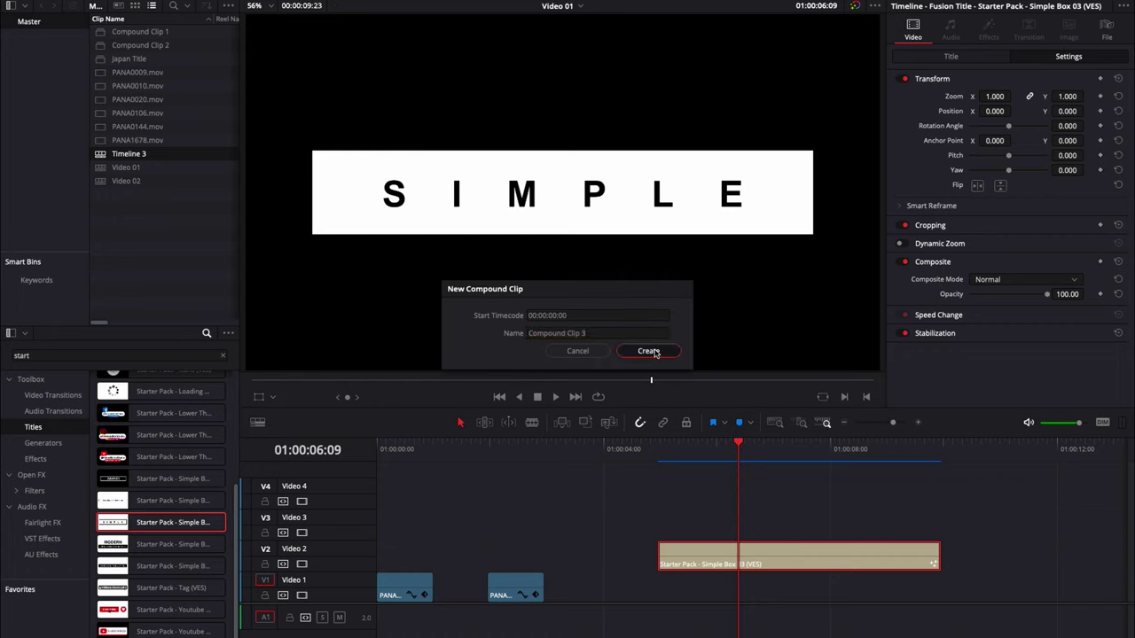
{"action": "left_click", "coordinate": [654, 352]}
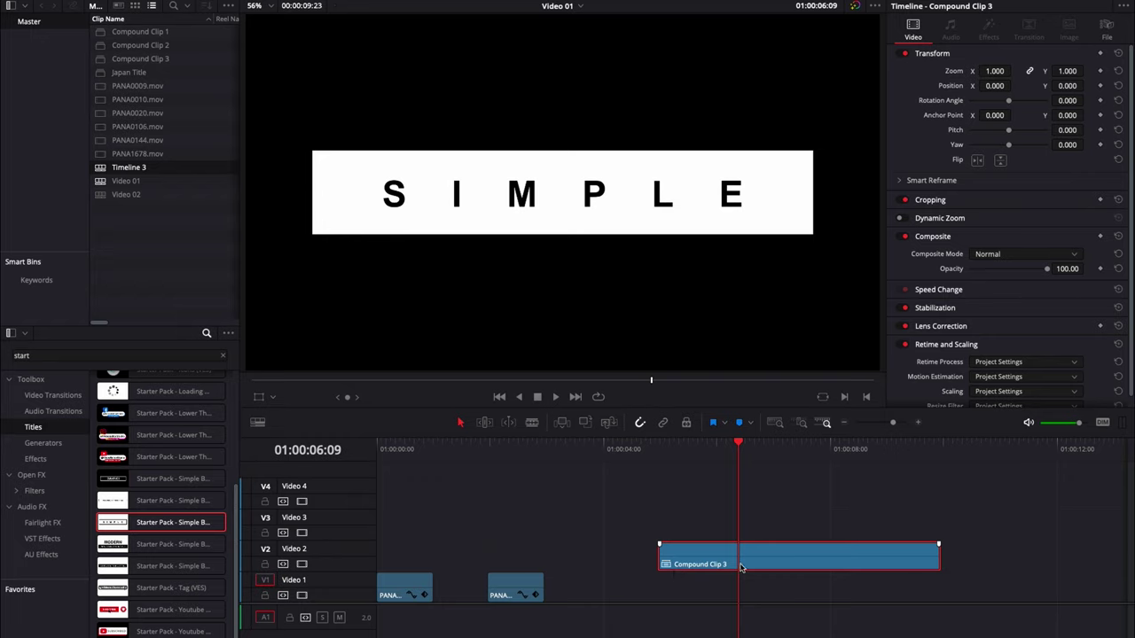
{"action": "left_click", "coordinate": [576, 7]}
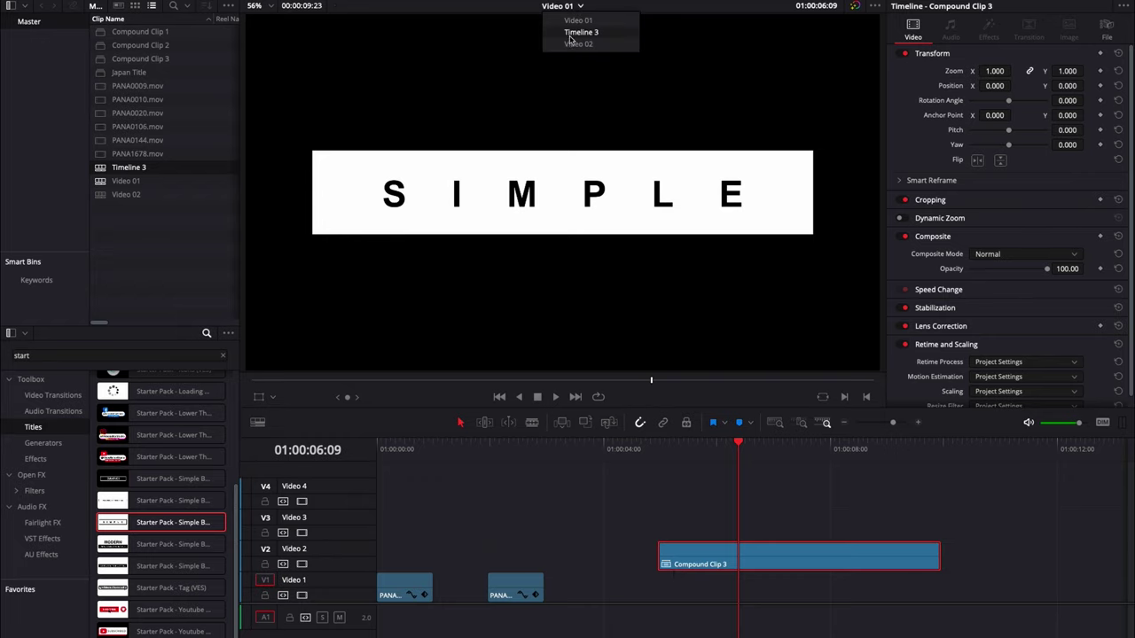
In Timeline 3, place Compound Clip 3 on Video 1 right after the Simple Box 03 title
{"action": "left_click", "coordinate": [571, 33]}
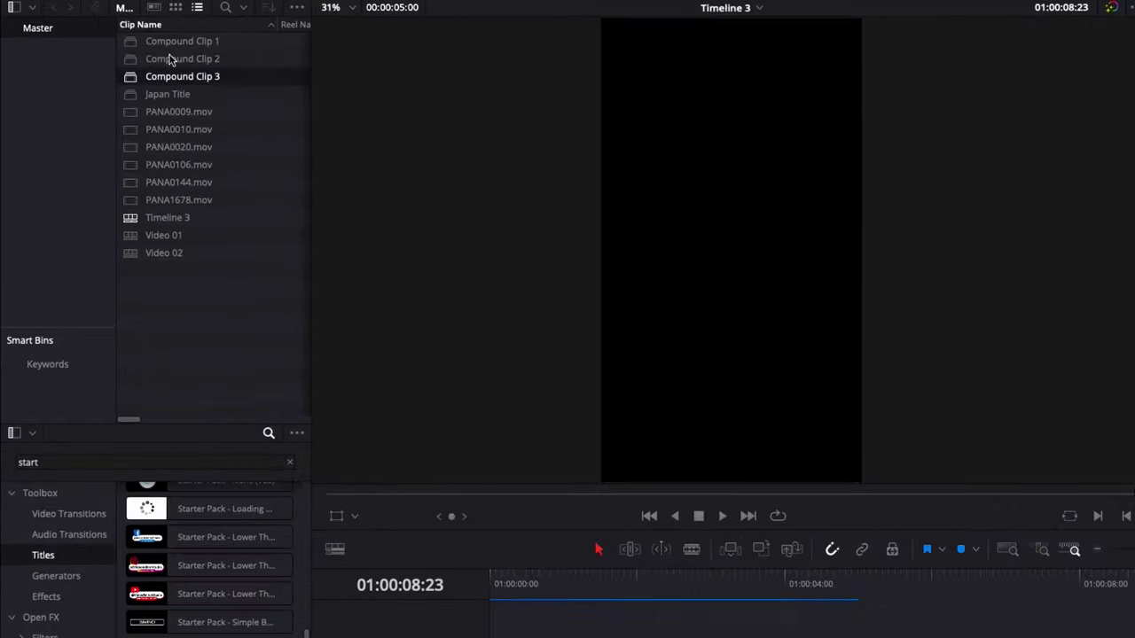
{"action": "left_click_drag", "start_coordinate": [168, 78], "coordinate": [921, 637]}
{"action": "left_click_drag", "start_coordinate": [709, 550], "coordinate": [710, 550]}
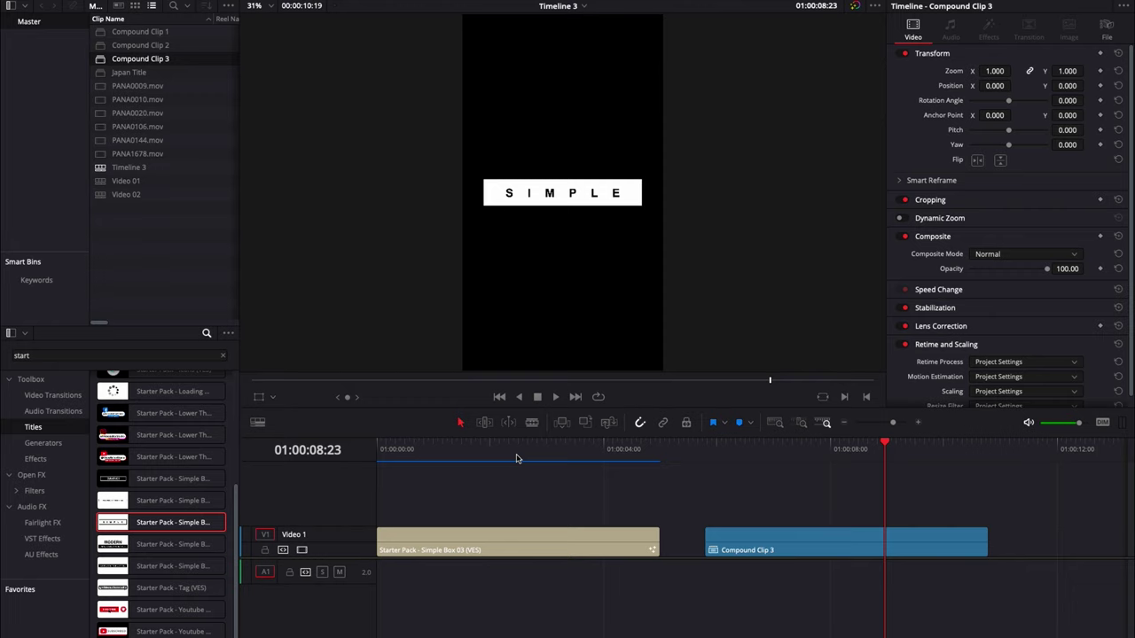
Scrub and play the original title and Compound Clip 3 to compare their SIMPLE boxes
{"action": "left_click_drag", "start_coordinate": [517, 459], "coordinate": [494, 453]}
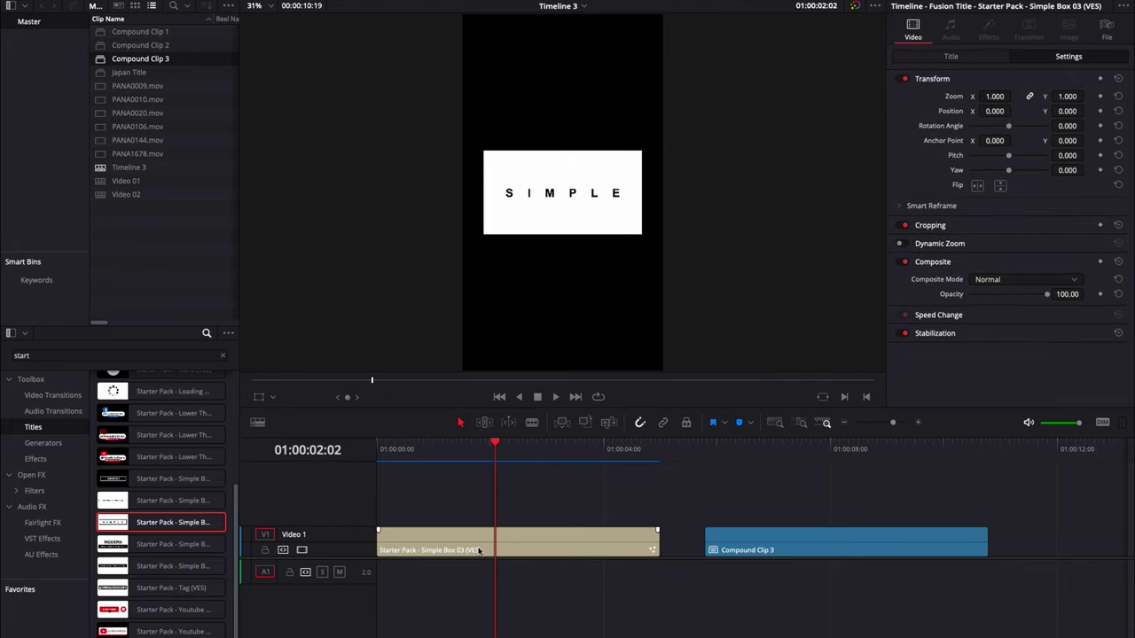
{"action": "left_click", "coordinate": [753, 542]}
{"action": "left_click_drag", "start_coordinate": [523, 447], "coordinate": [839, 448]}
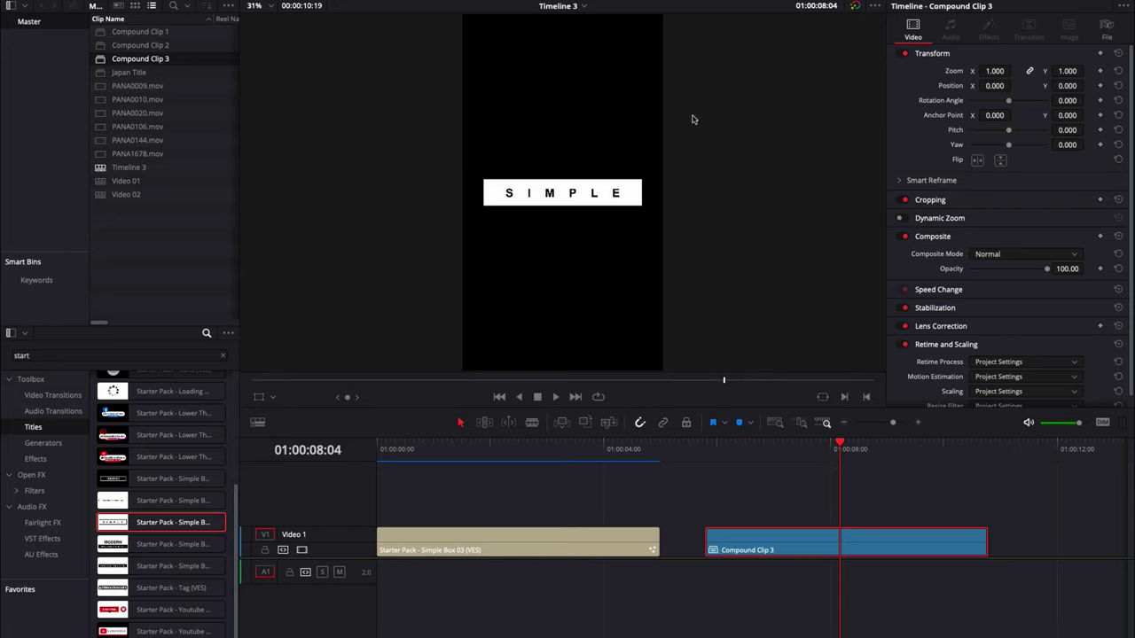
{"action": "left_click_drag", "start_coordinate": [868, 447], "coordinate": [793, 488]}
{"action": "key", "text": "space"}
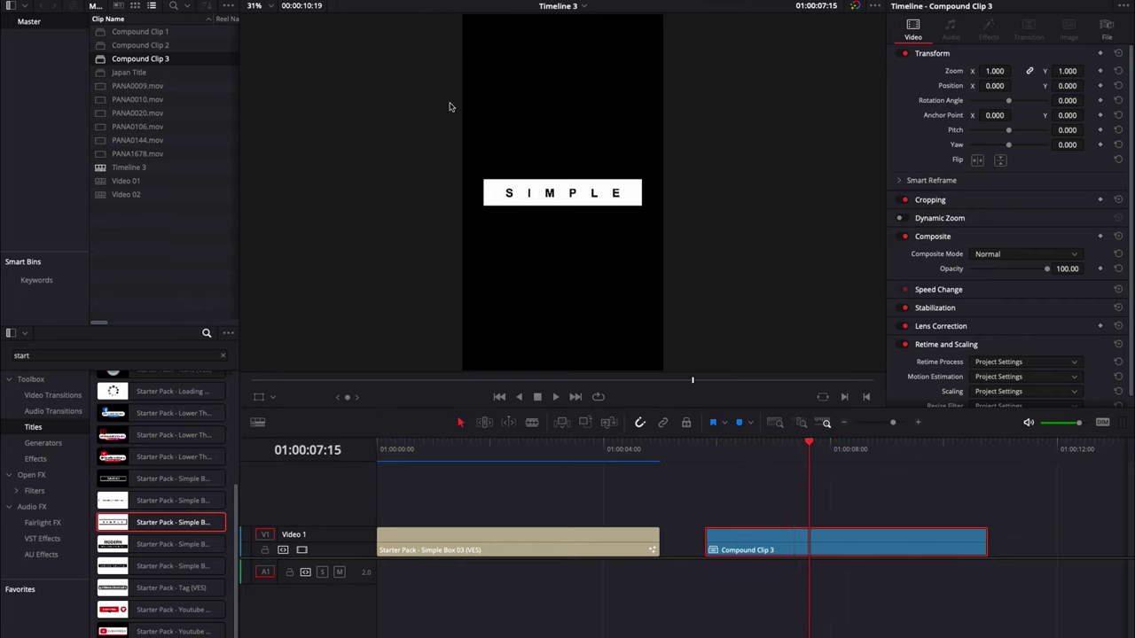
{"action": "left_click", "coordinate": [713, 454]}
{"action": "key", "text": "space"}
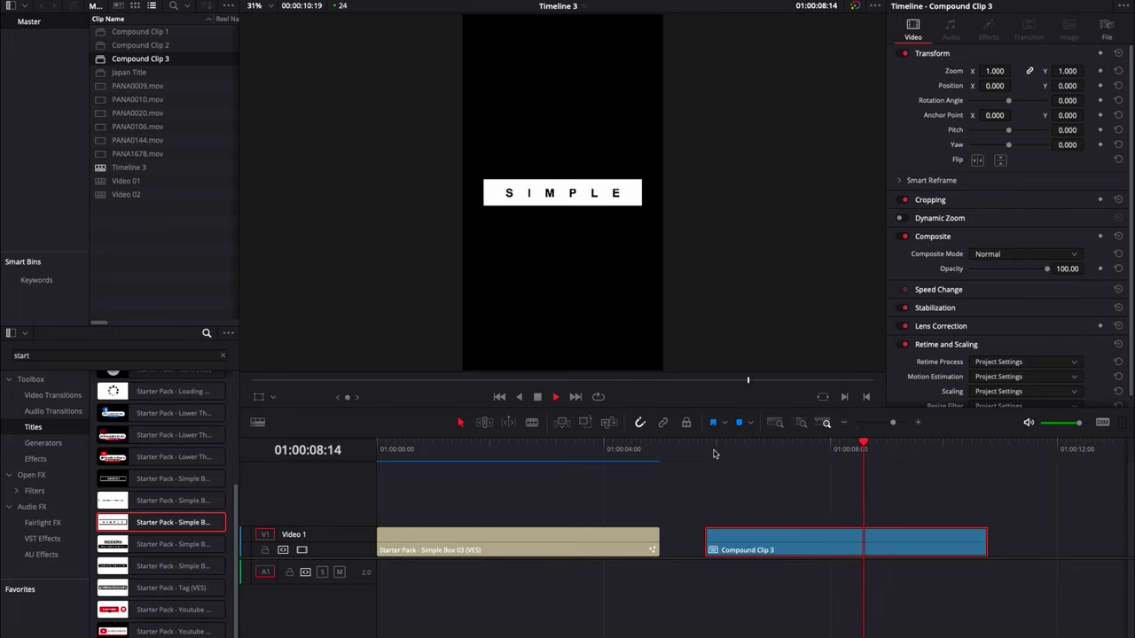
Stop playback of Timeline 3
{"action": "key", "text": "space"}
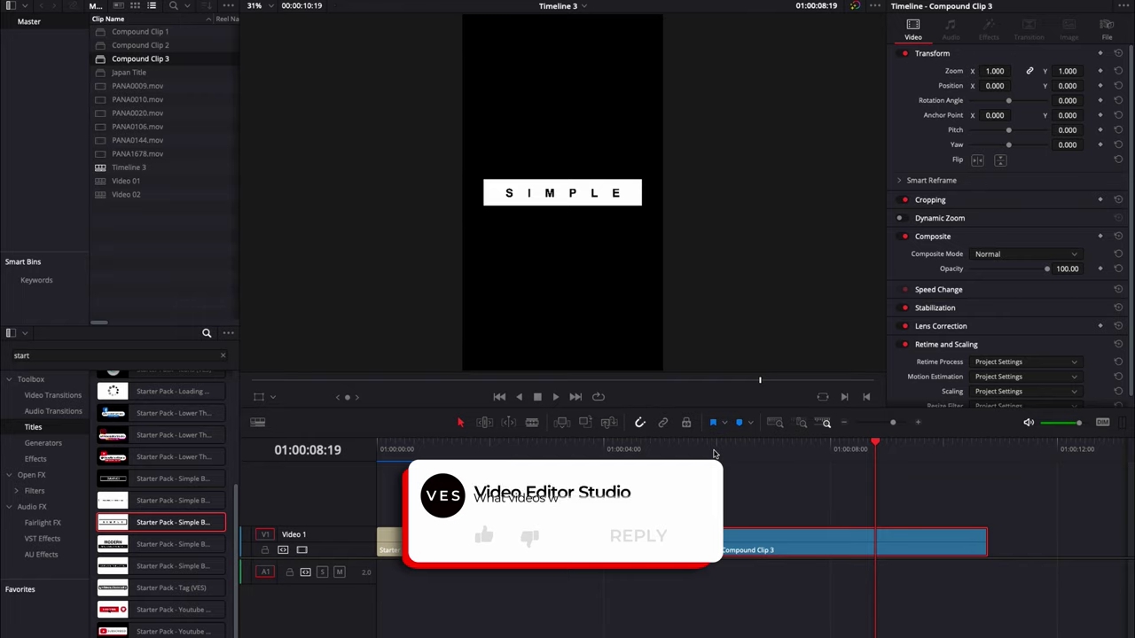